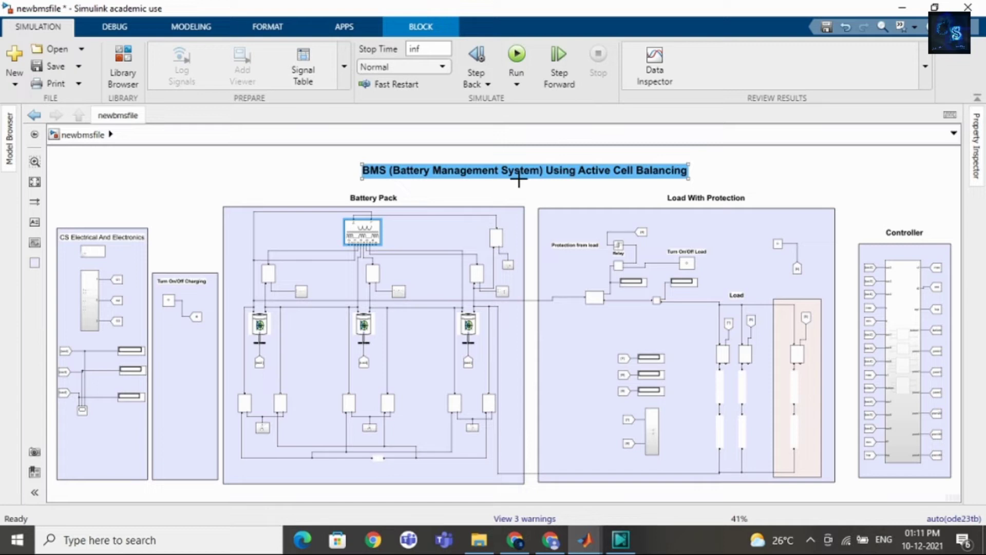
- Examine the BMS model's title and the Turn On/Off Charging area
scroll(390, 158, up, 3)
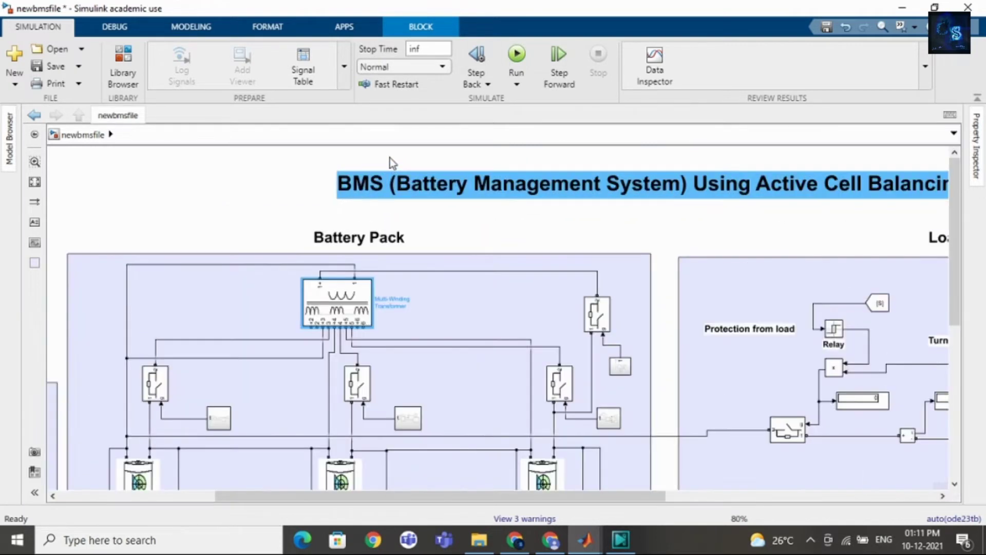
drag(532, 497, 595, 497)
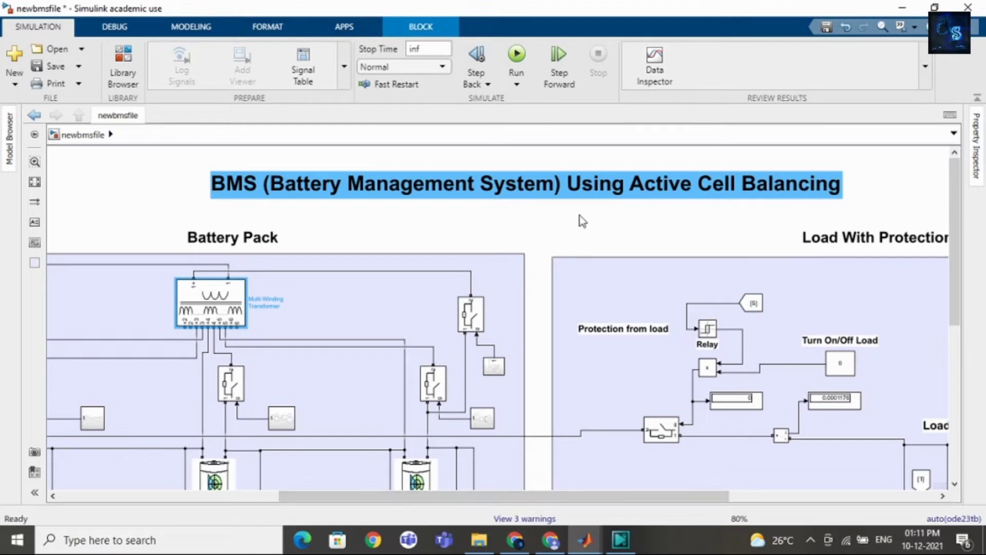
click(34, 181)
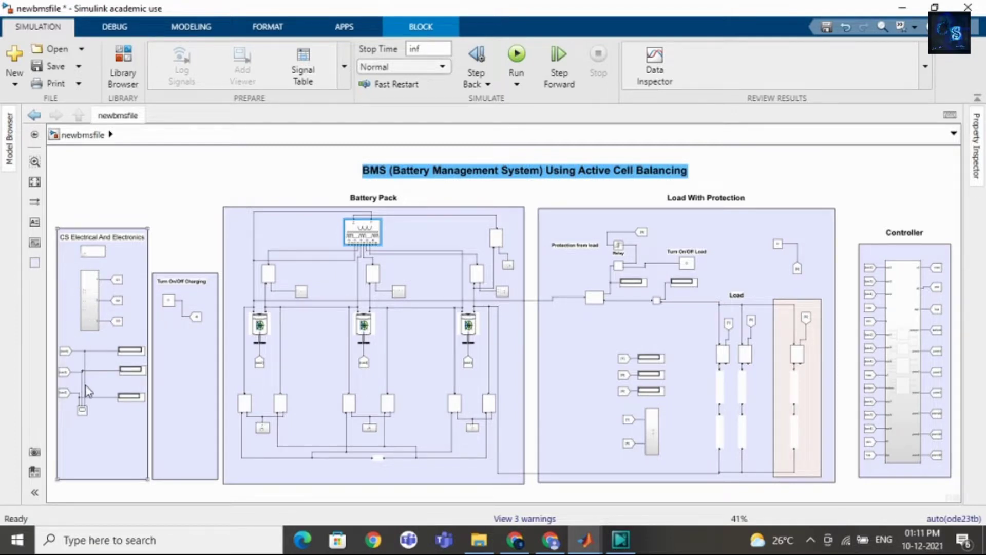
scroll(89, 390, up, 3)
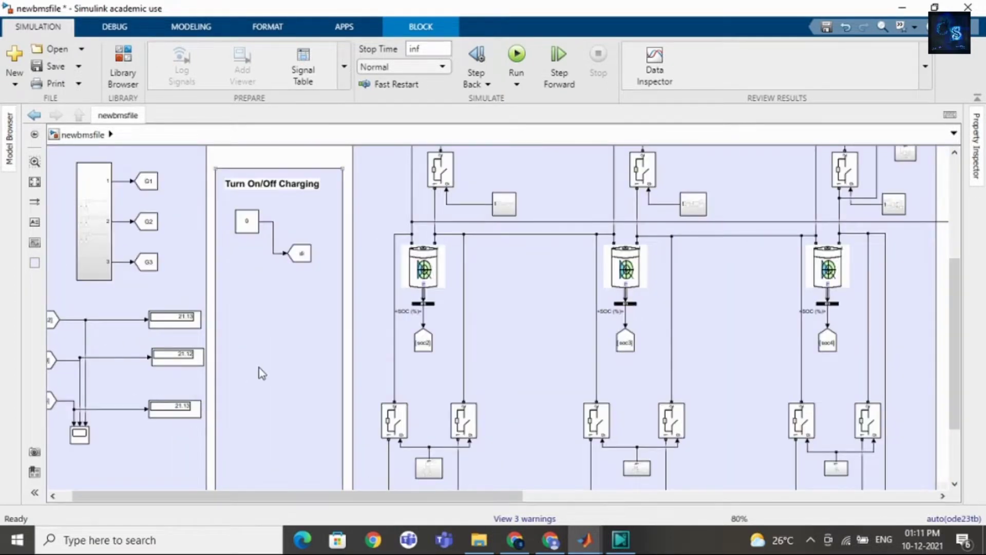
scroll(261, 371, down, 2)
click(282, 308)
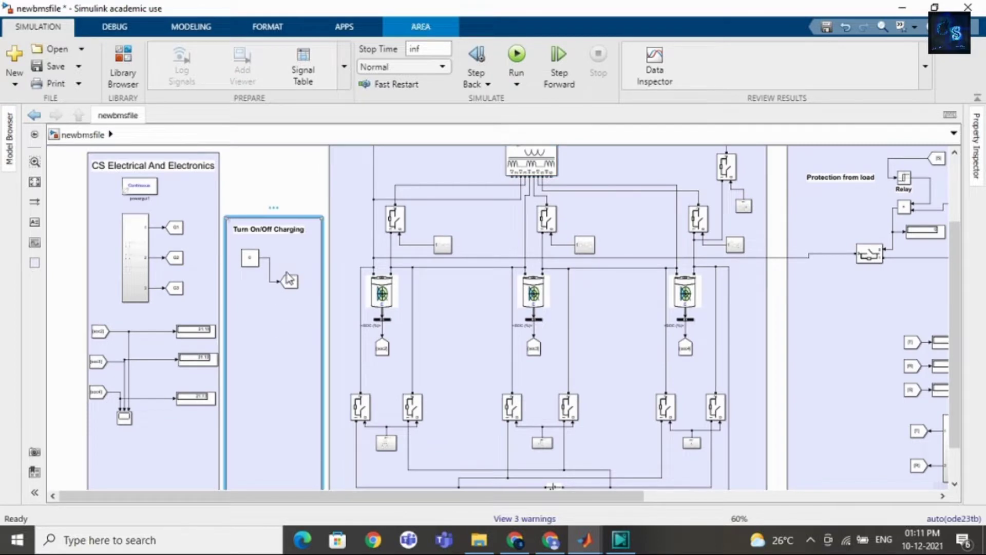
scroll(309, 278, down, 1)
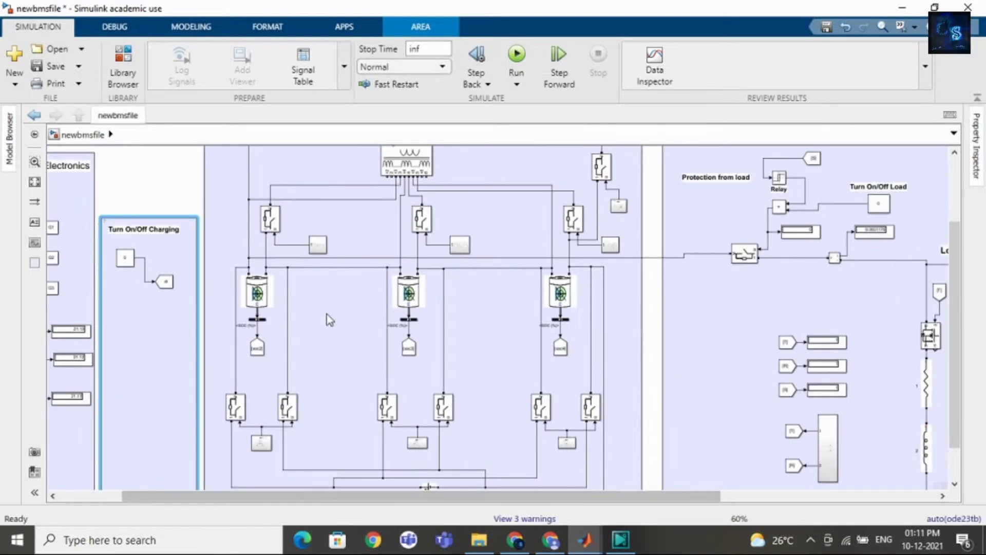
- Inspect the first two battery cells and the Multi-Winding Transformer in the Battery Pack area
click(272, 289)
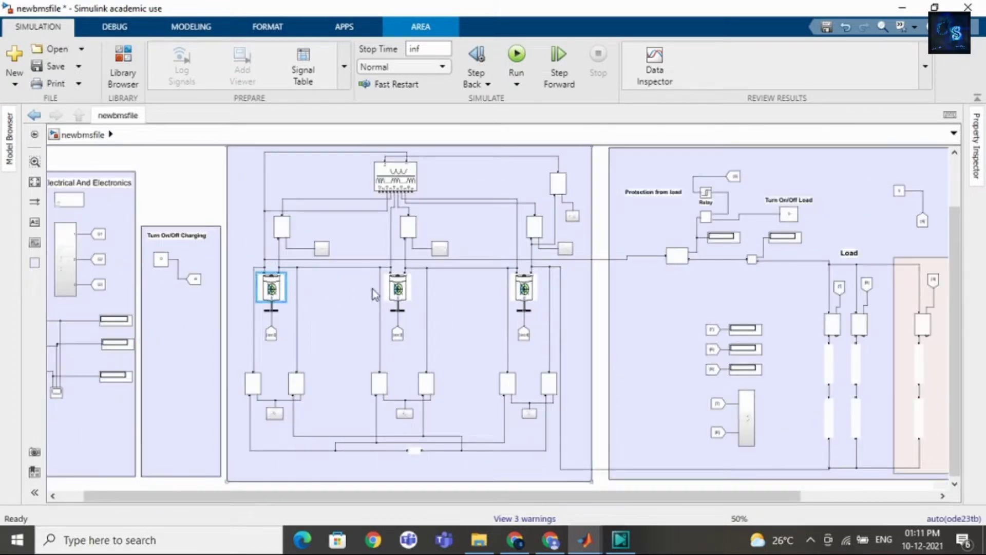
click(397, 288)
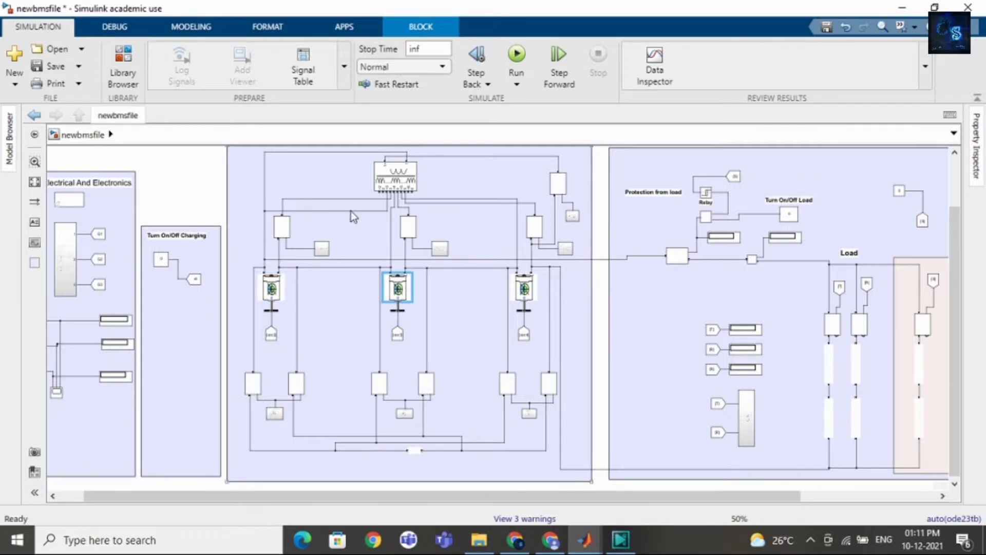
click(403, 184)
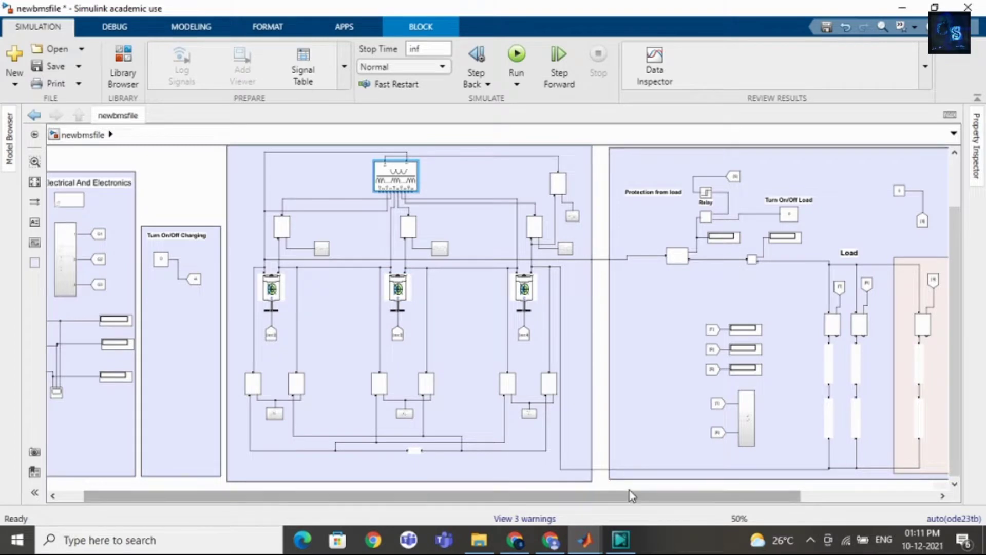
- Examine the Load With Protection area and the Controller area of the model
drag(631, 495, 742, 504)
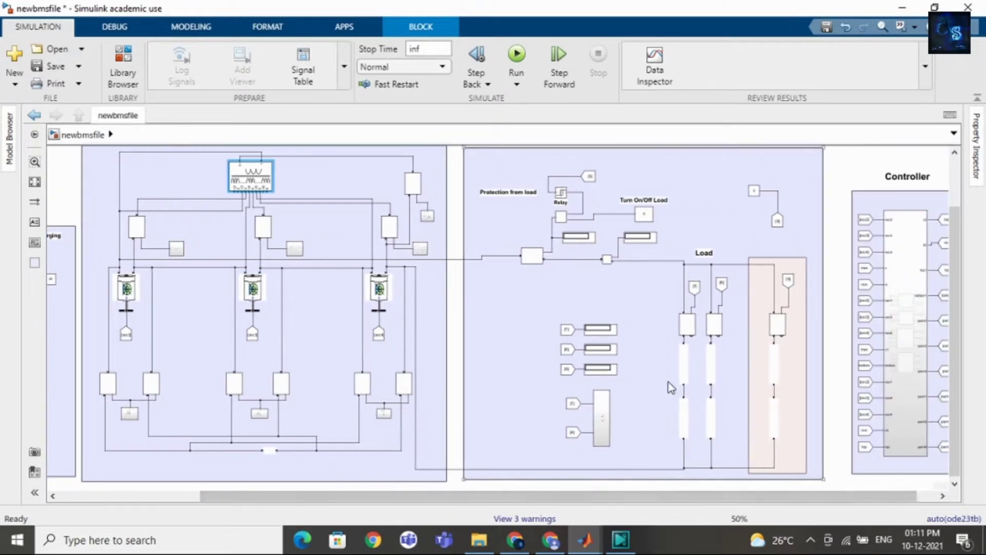
scroll(670, 383, down, 2)
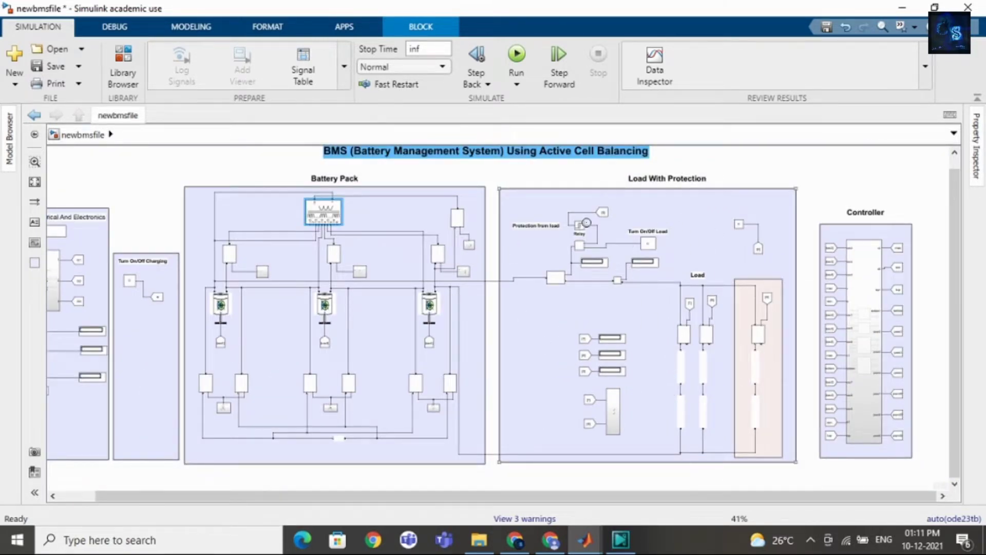
scroll(686, 313, up, 2)
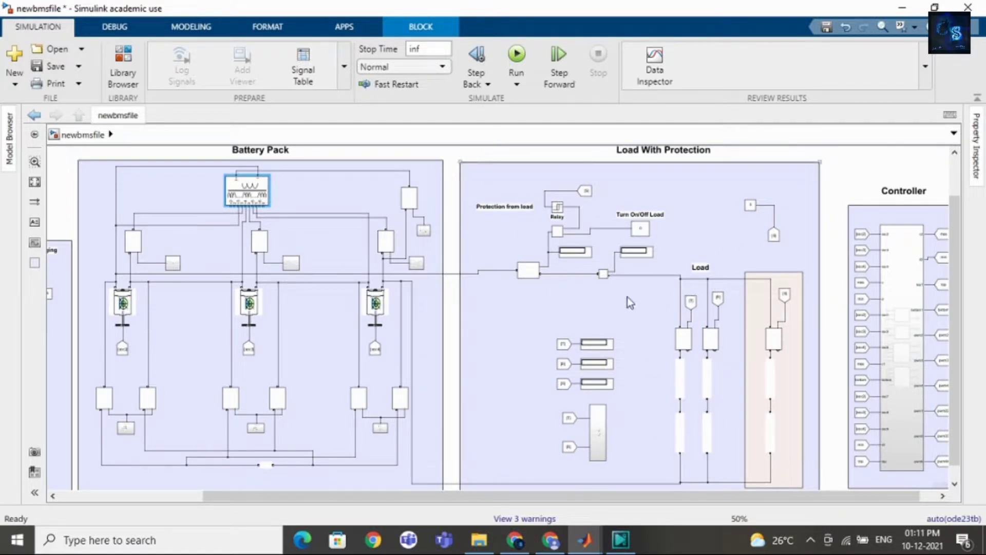
drag(652, 496, 669, 496)
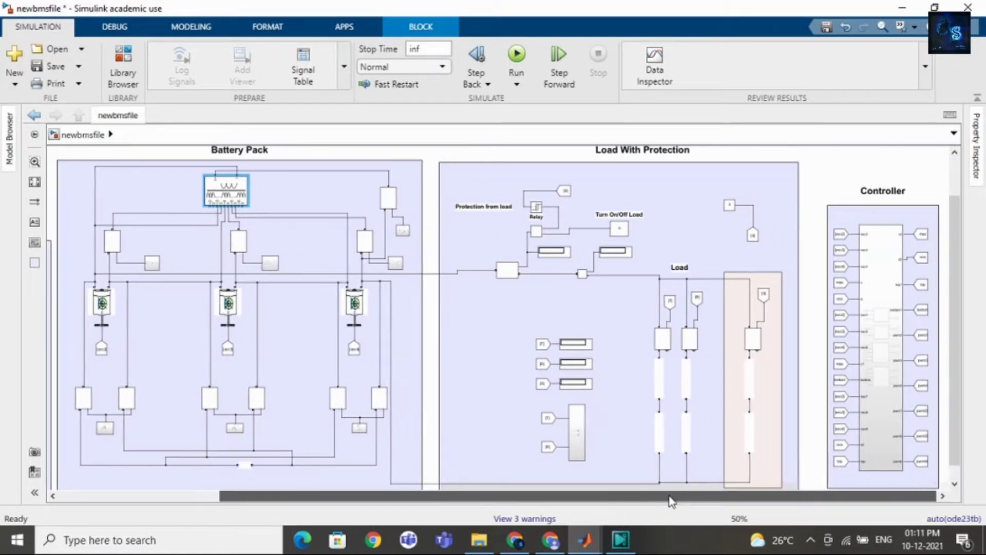
click(881, 192)
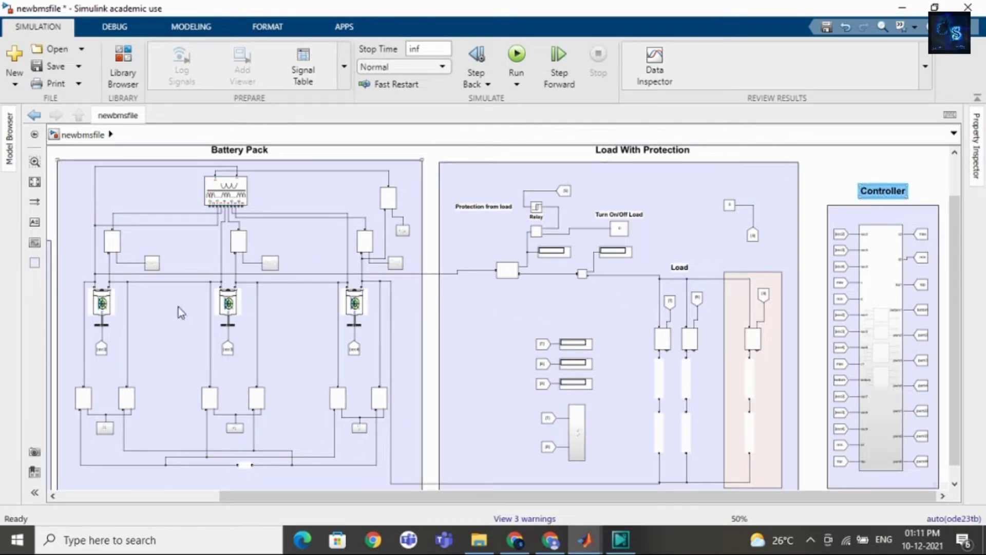
- Examine the ideal switches connected above and below the battery cells up close
scroll(172, 319, up, 5)
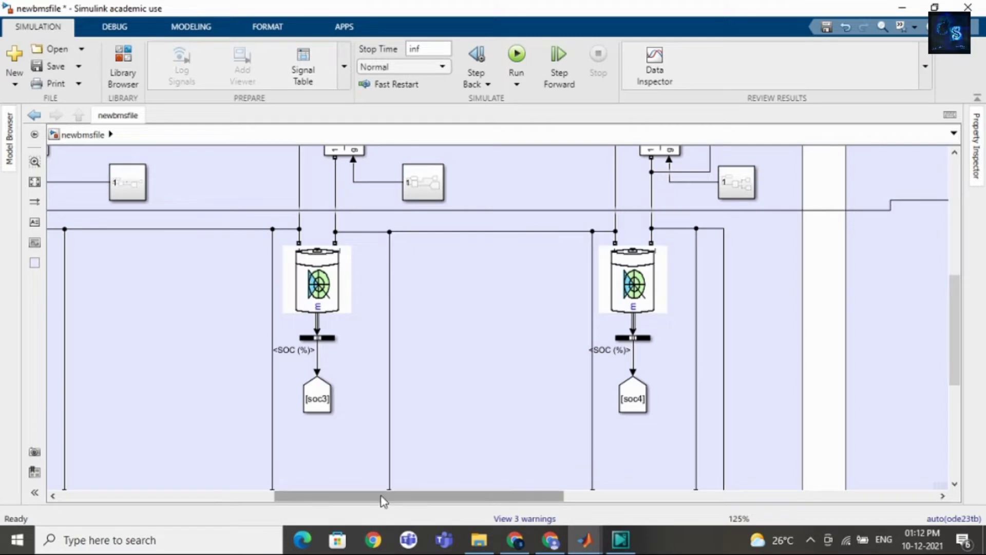
drag(384, 496, 264, 494)
scroll(437, 283, down, 1)
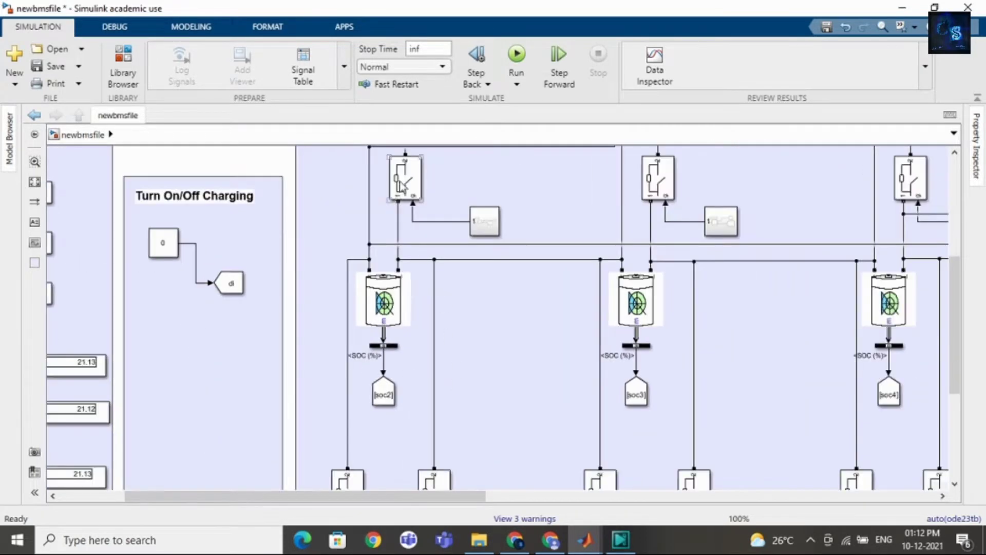
click(655, 186)
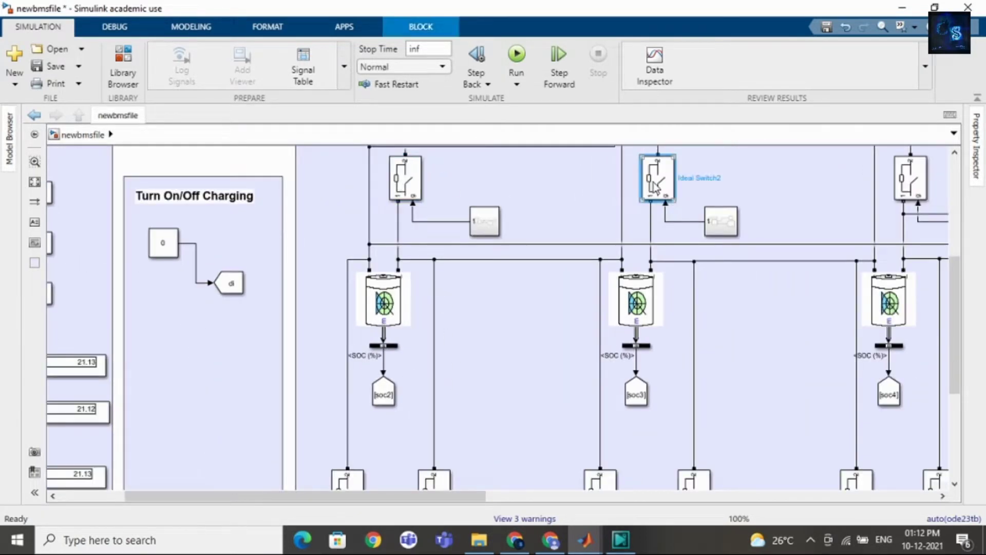
click(605, 487)
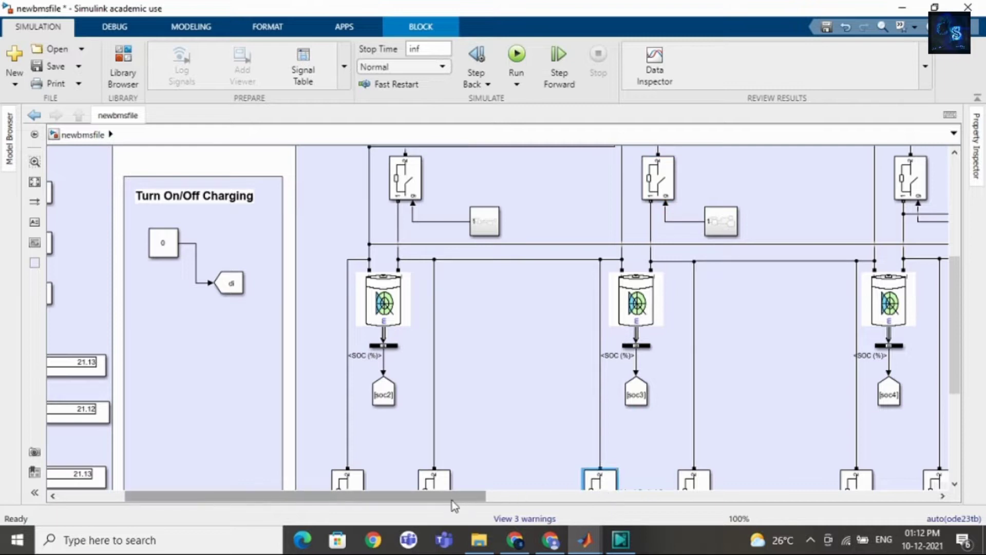
- Inspect the load signal displays and the Controller subsystem with its input and output tags
drag(453, 502, 704, 506)
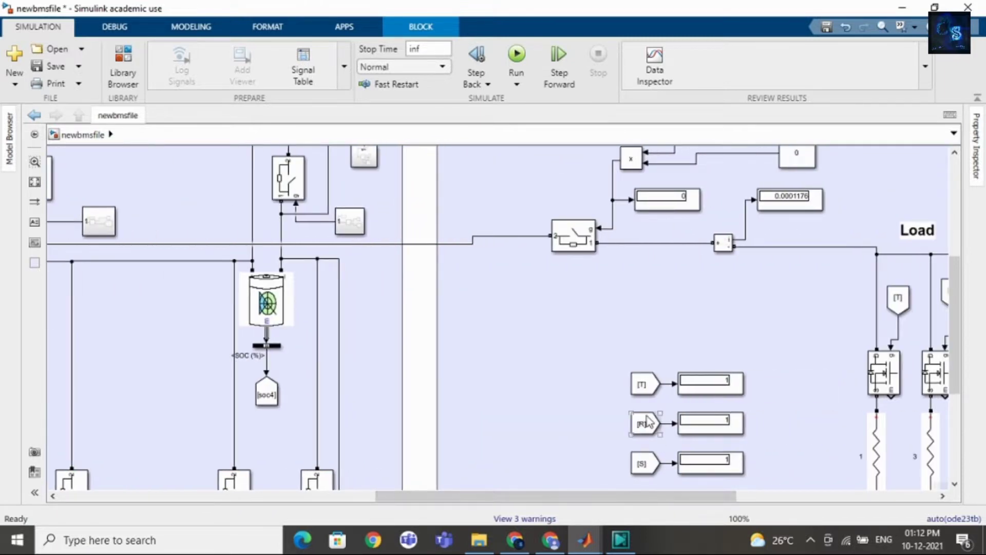
scroll(652, 418, down, 2)
drag(684, 494, 806, 494)
click(852, 343)
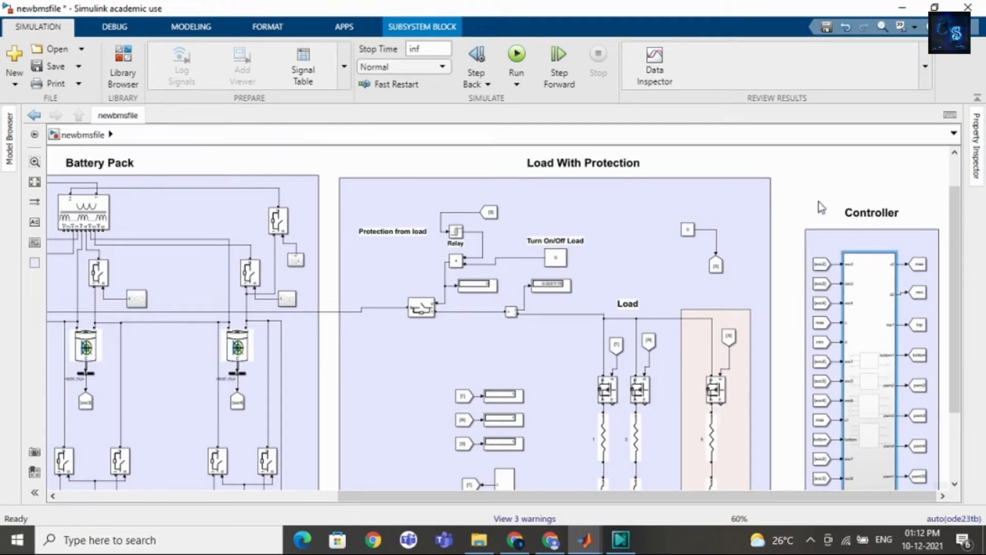
click(678, 373)
drag(615, 494, 242, 452)
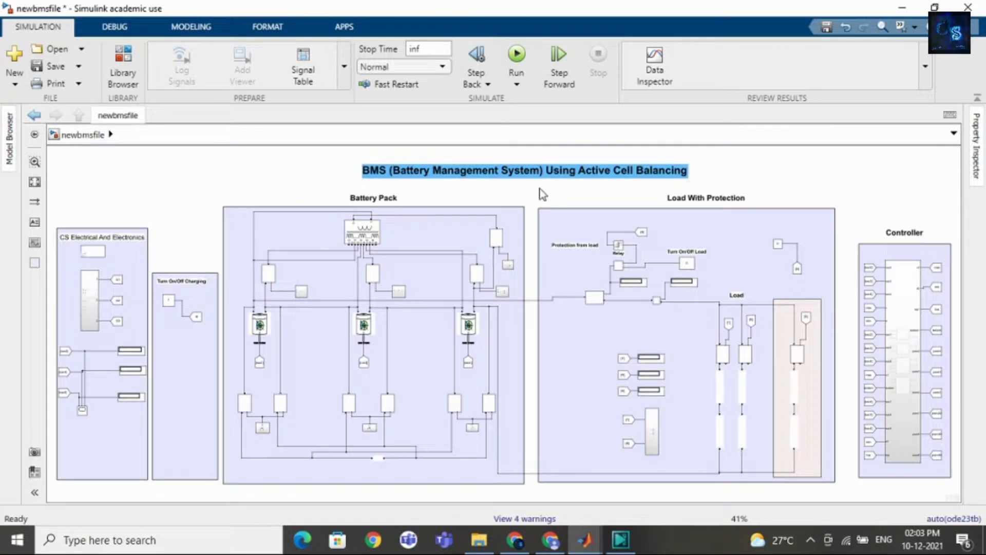
- Examine the three battery cells in the Battery Pack area and how the transformer above connects to them
scroll(308, 303, up, 2)
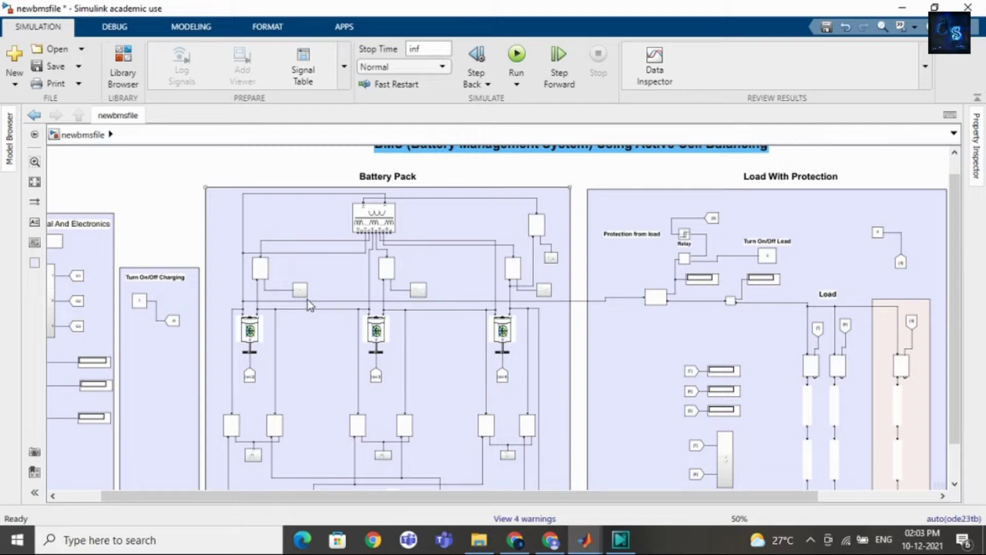
click(378, 331)
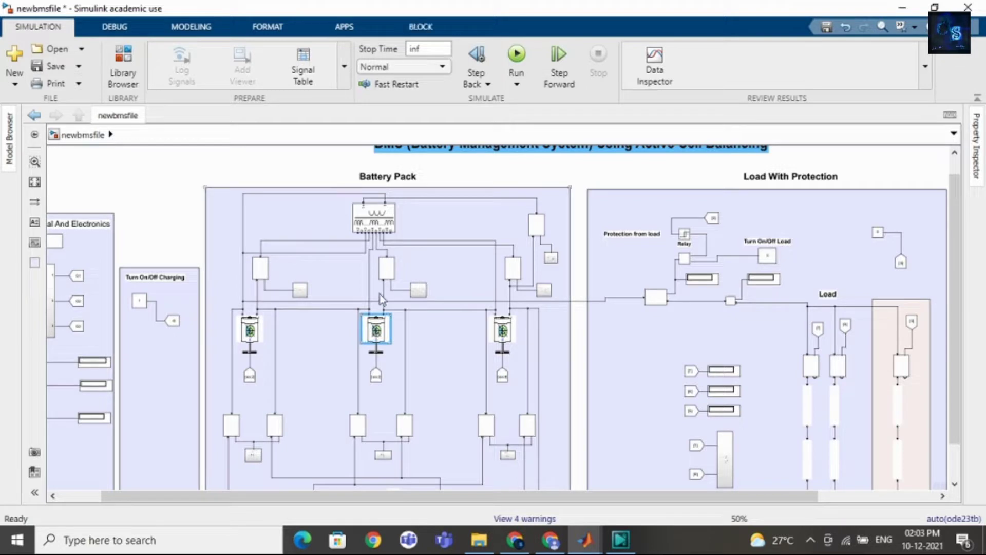
click(504, 331)
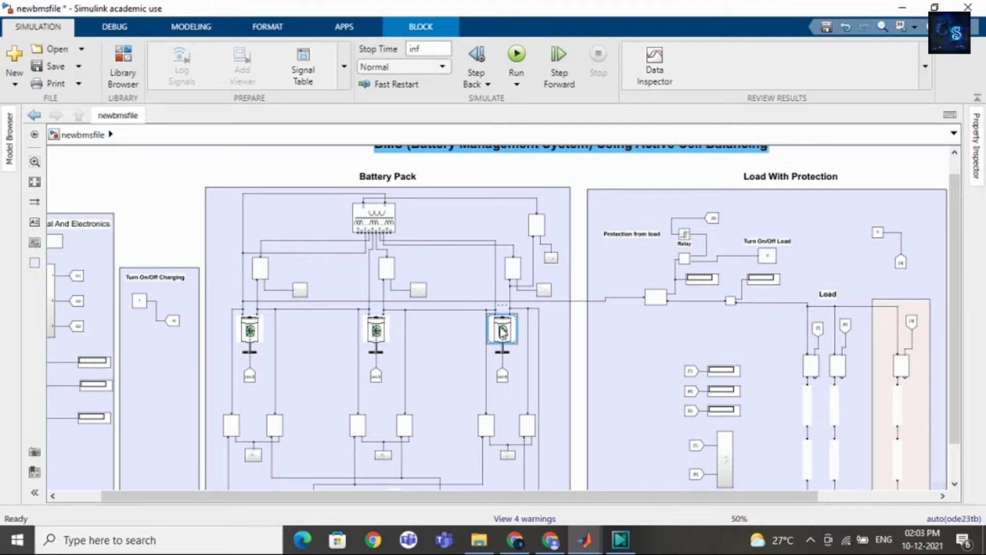
click(380, 331)
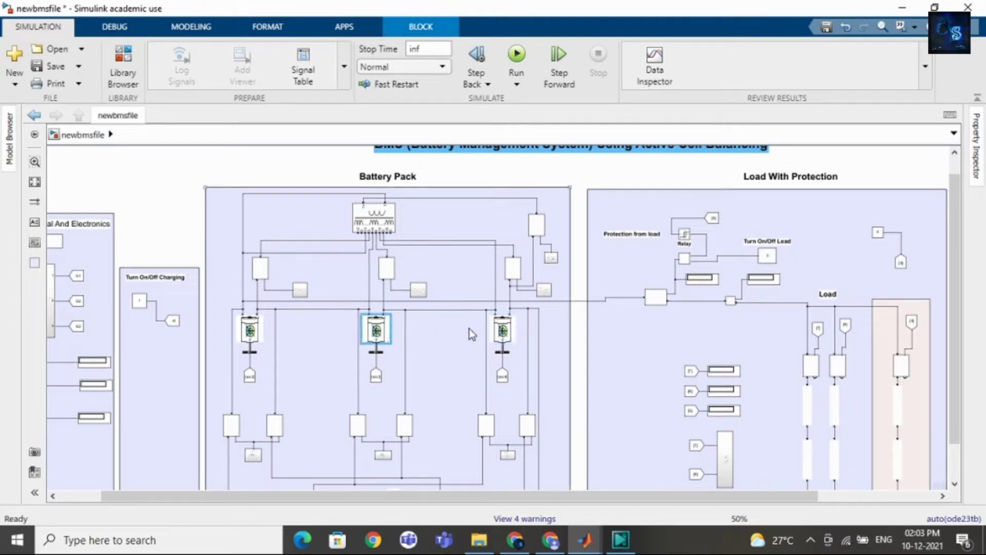
click(246, 328)
click(292, 166)
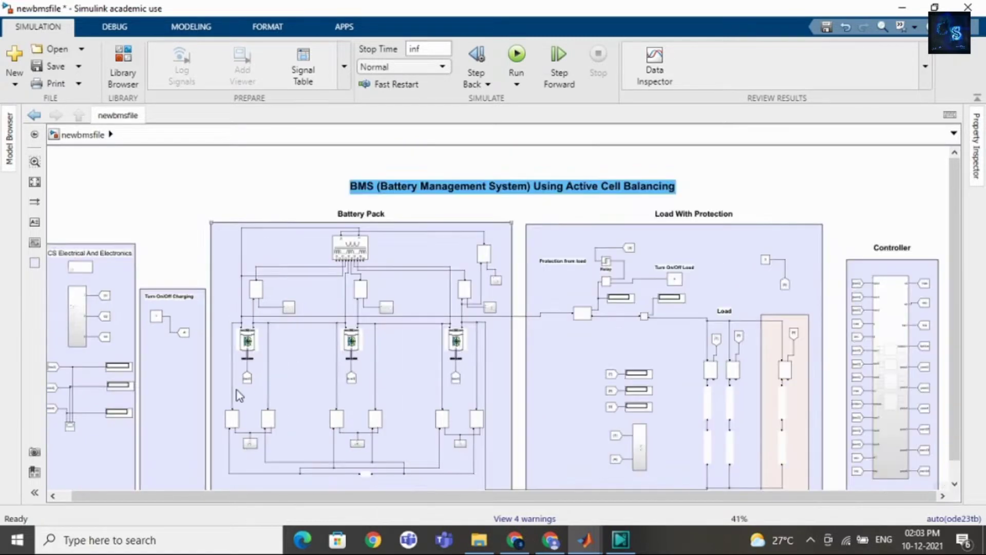
scroll(238, 392, down, 1)
scroll(215, 443, up, 1)
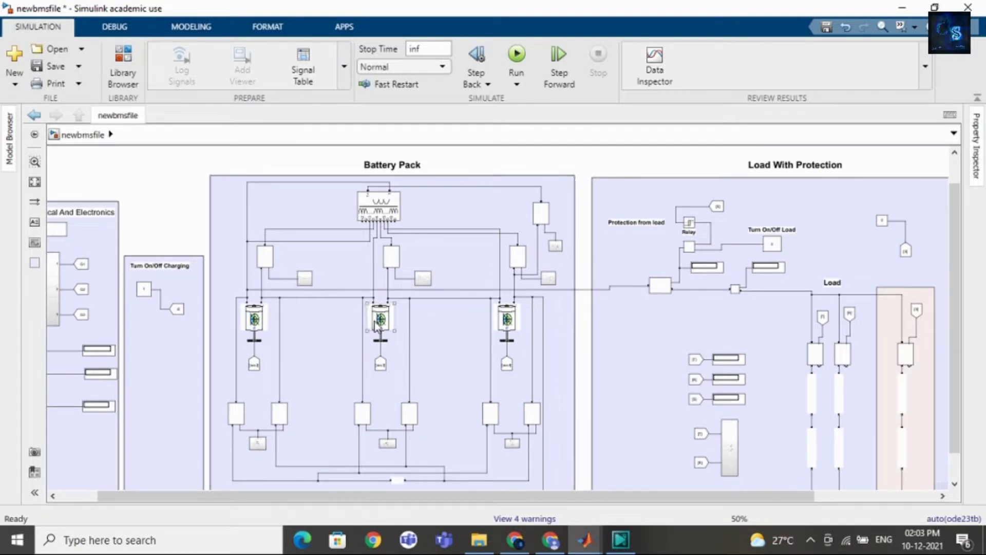
click(374, 205)
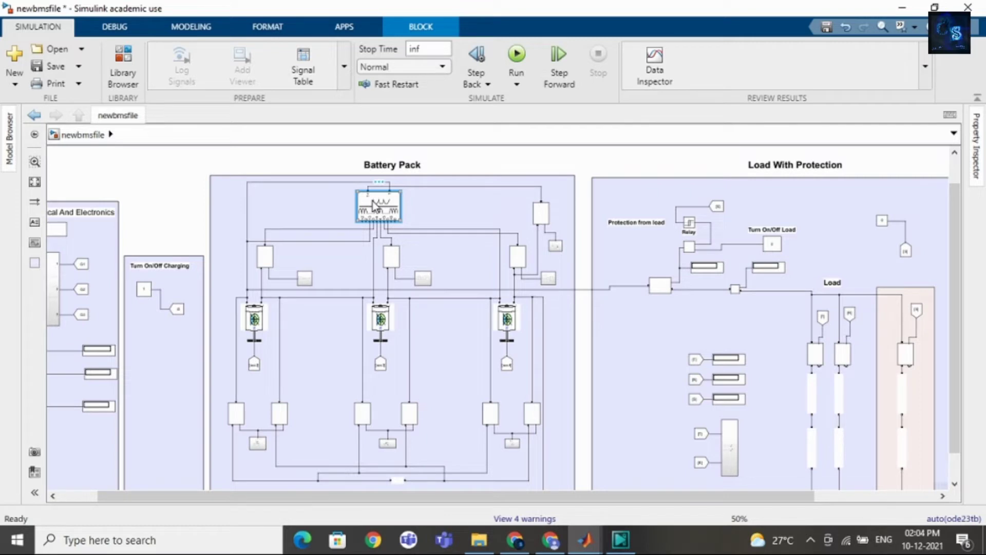
- Switch to Chrome, open the Battery Management category of the CS Electrical & Electronics site and locate the article on cell balancing topologies
click(550, 539)
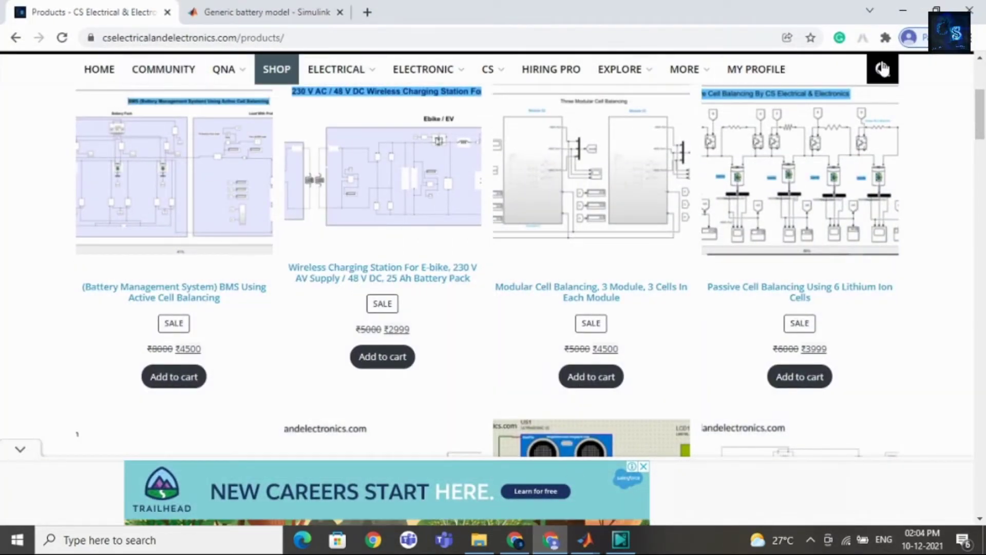
click(880, 71)
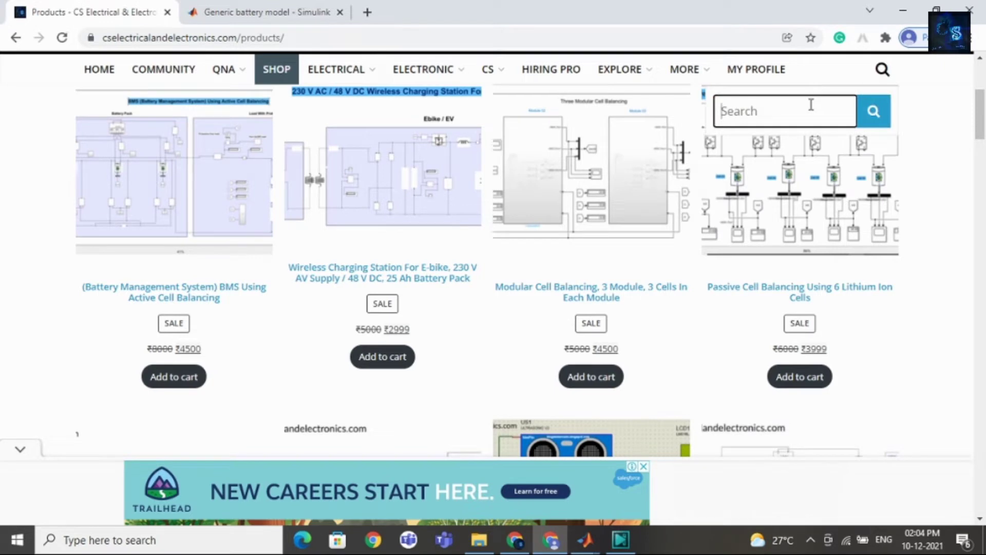
mouse_move(414, 72)
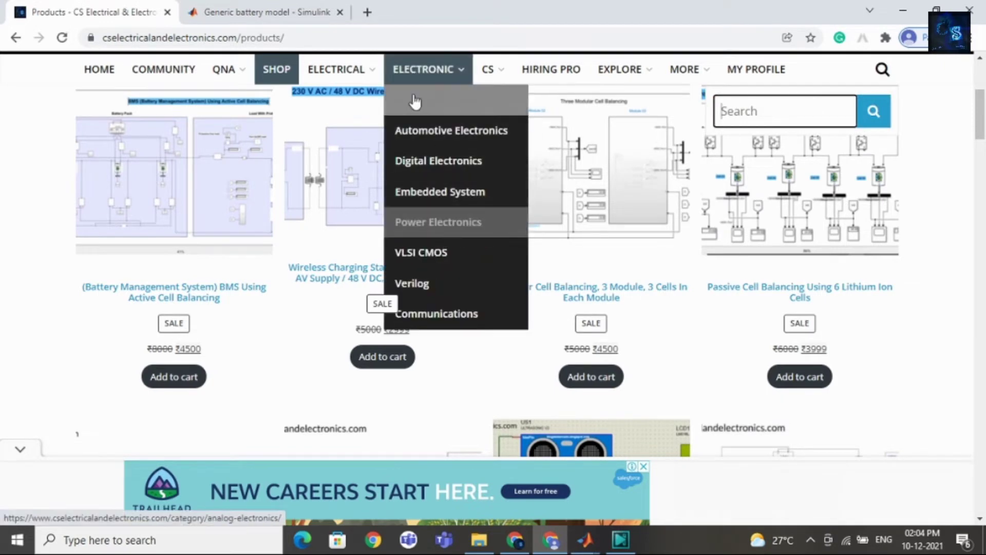
mouse_move(342, 71)
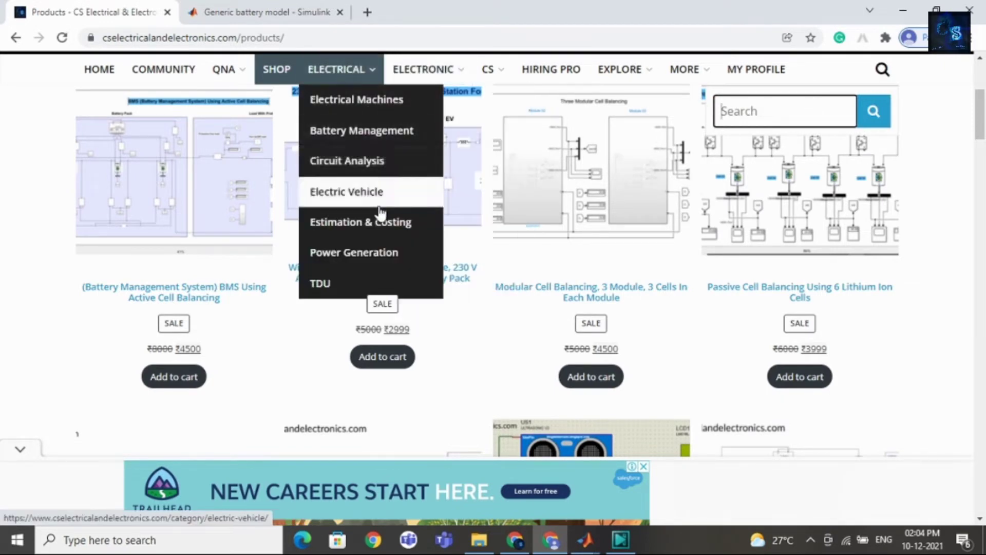
click(376, 134)
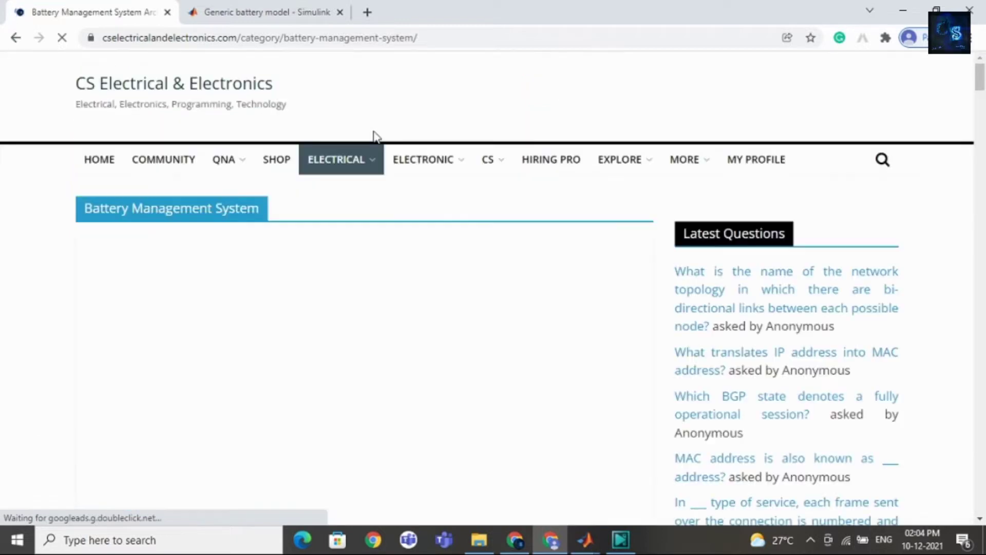
scroll(380, 229, down, 1)
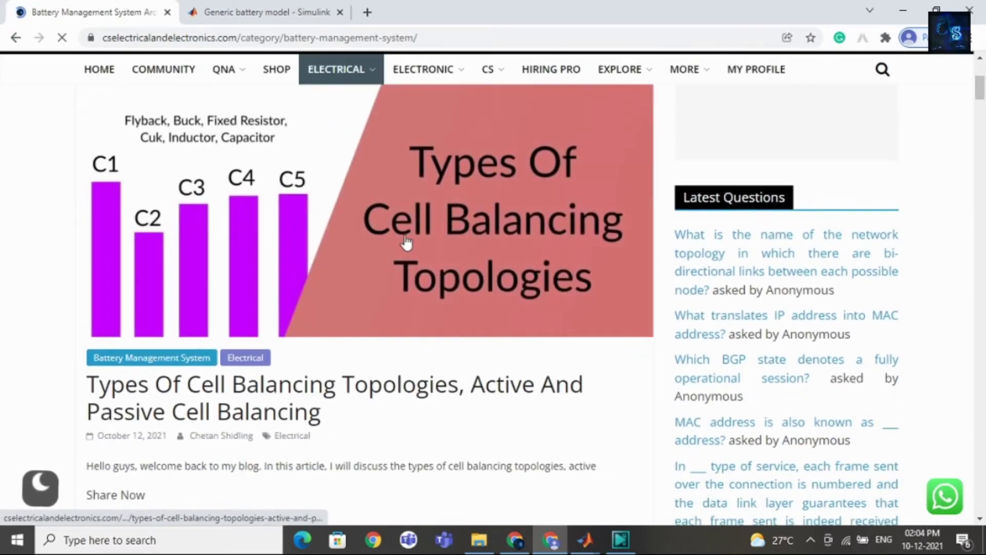
scroll(401, 257, down, 1)
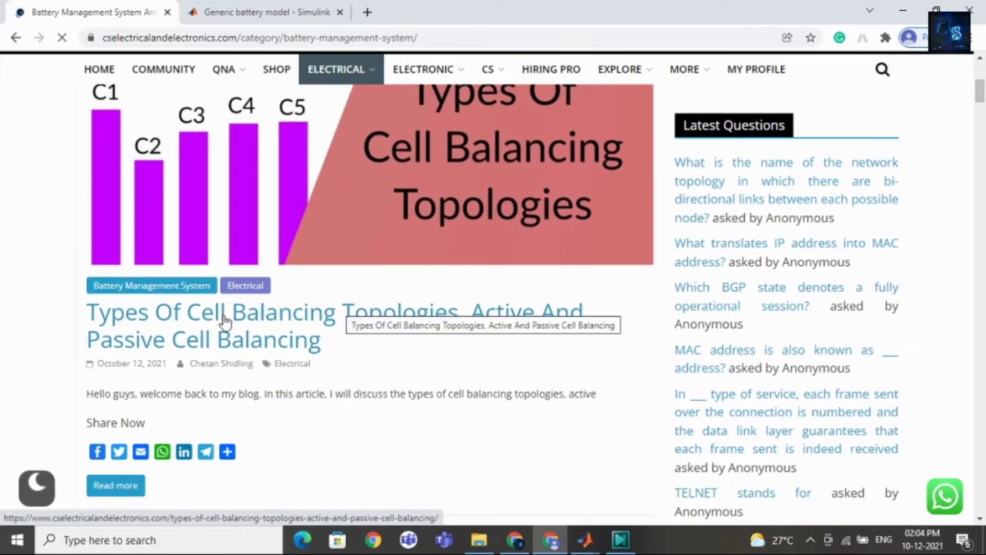
- Open the article on types of cell balancing topologies, dismiss the notification and examine its passive and active topology tree diagram
click(307, 315)
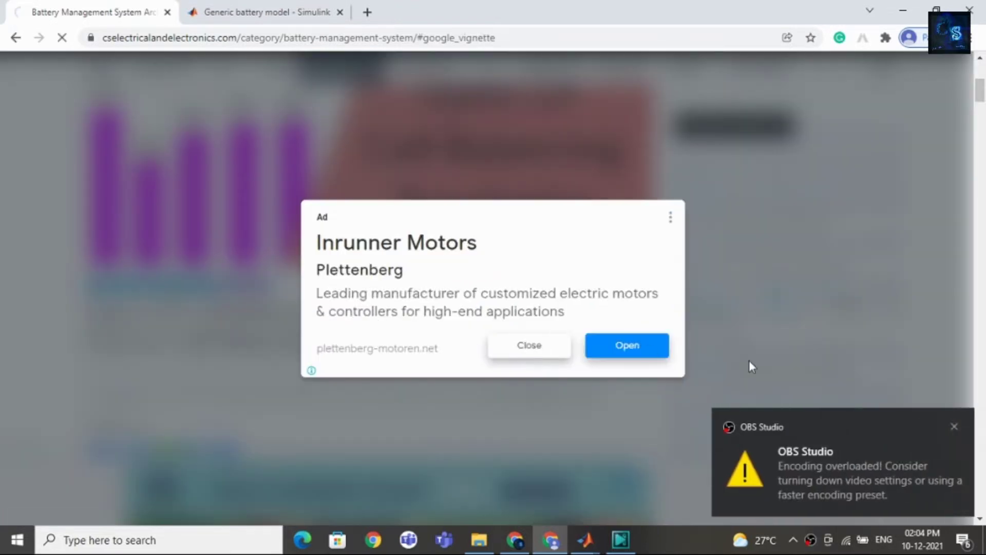
click(954, 426)
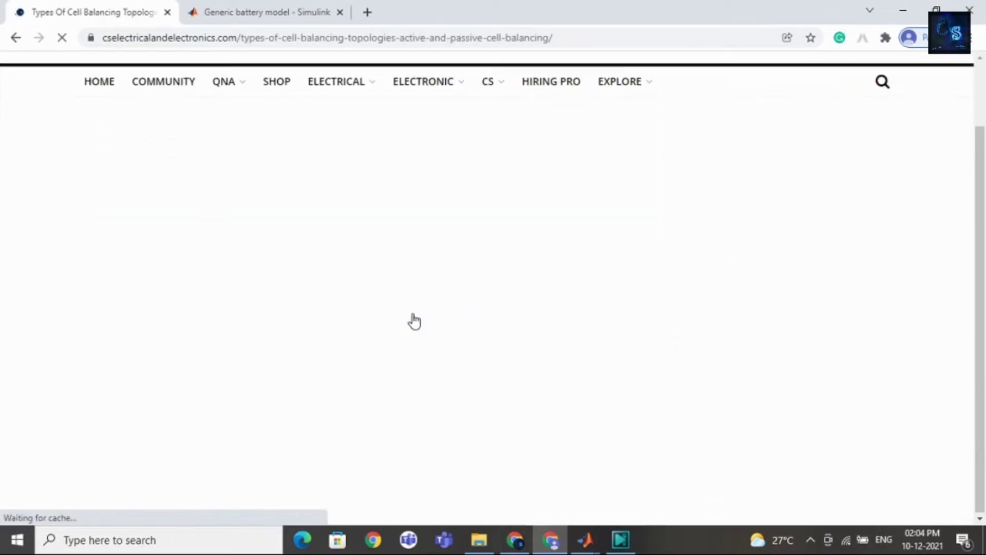
scroll(415, 321, down, 10)
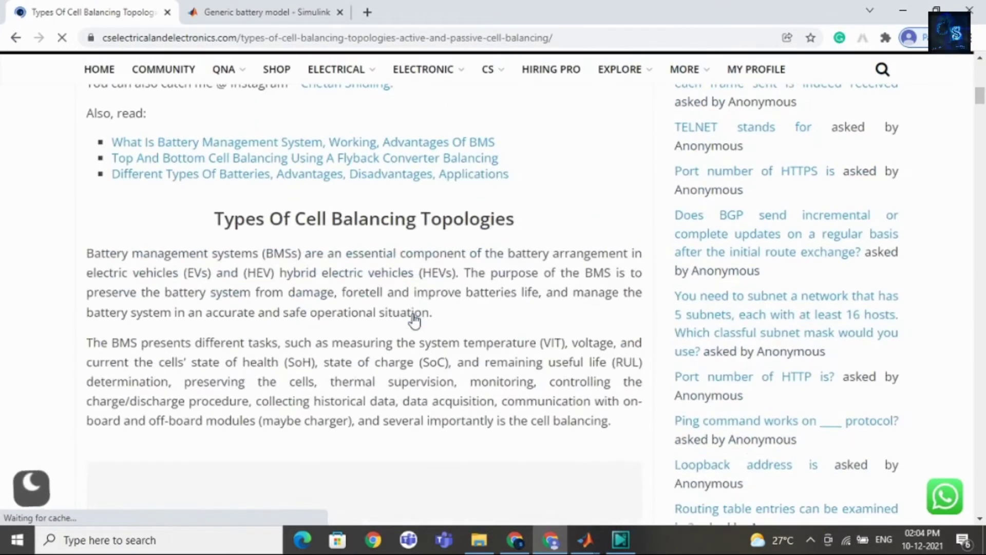
scroll(414, 321, down, 8)
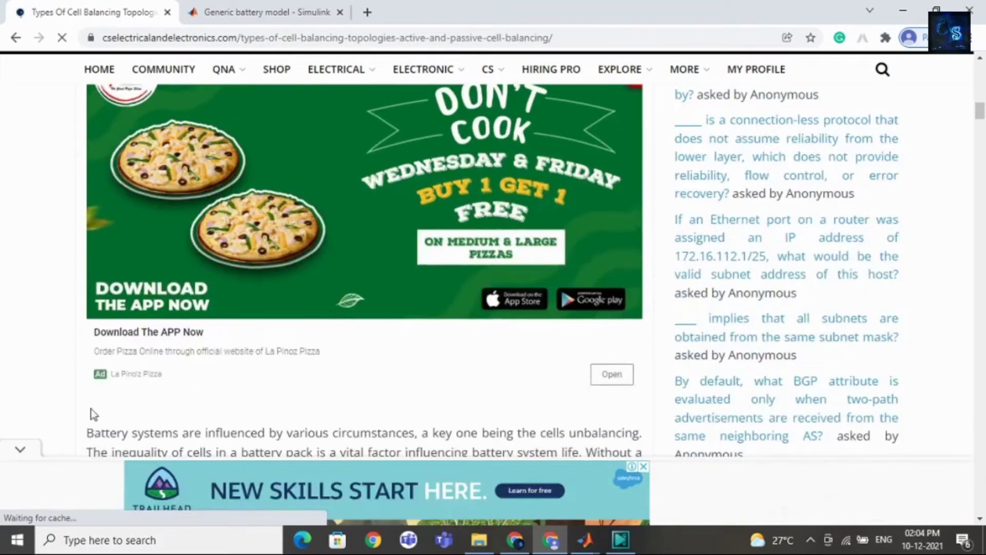
scroll(338, 354, down, 7)
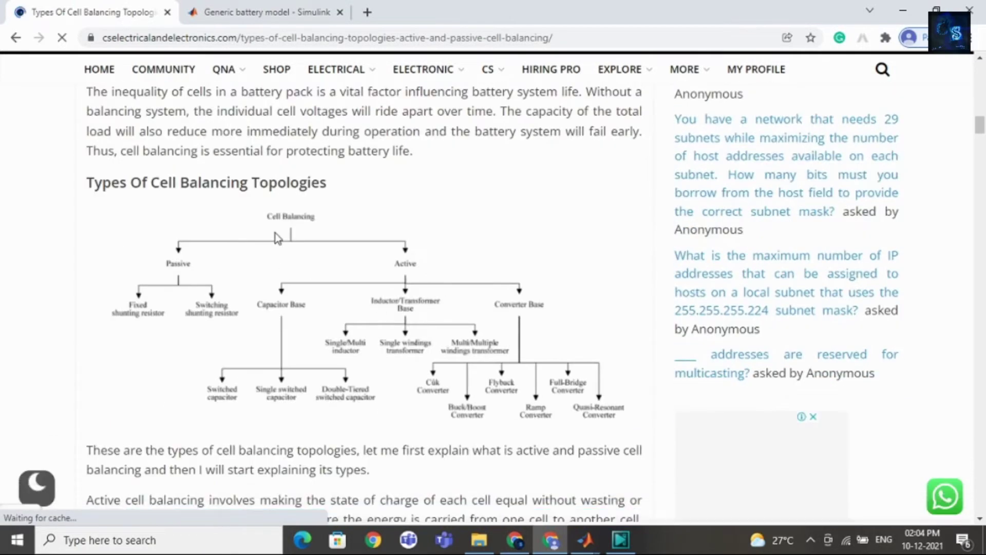
scroll(289, 230, down, 1)
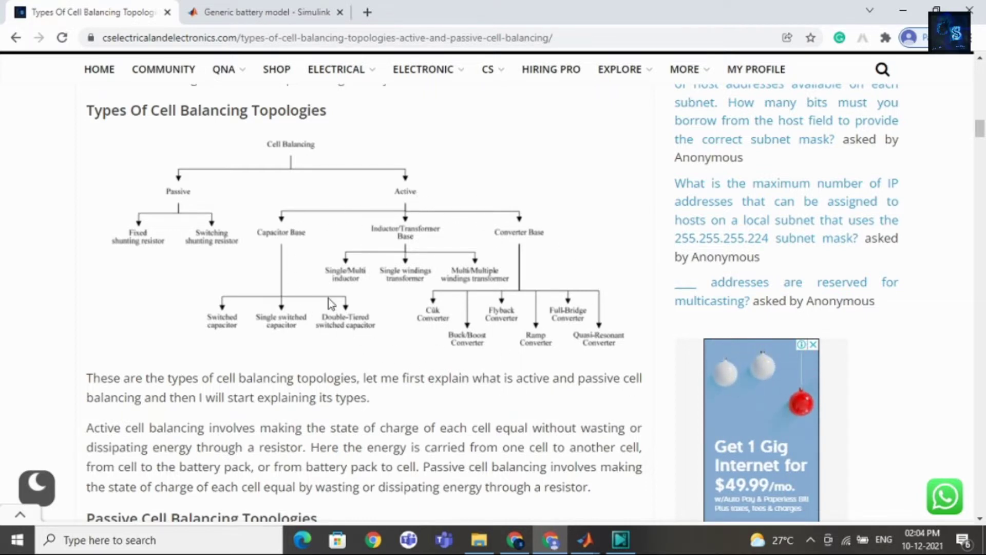
- Skim the article's passive, capacitor-based and inductor/transformer-based balancing sections, return to its beginning and view the site's Electrical categories
scroll(330, 303, down, 15)
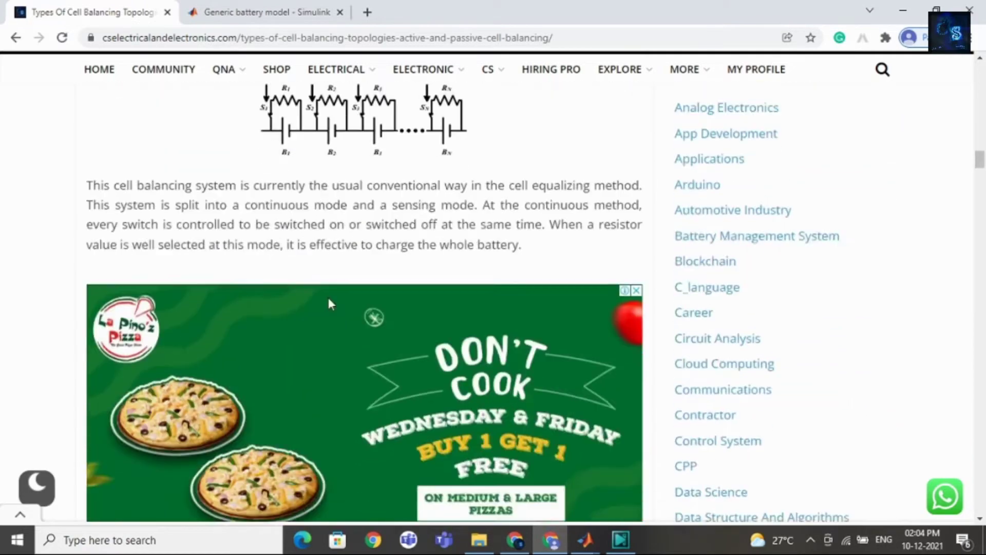
scroll(328, 304, down, 6)
scroll(331, 304, down, 4)
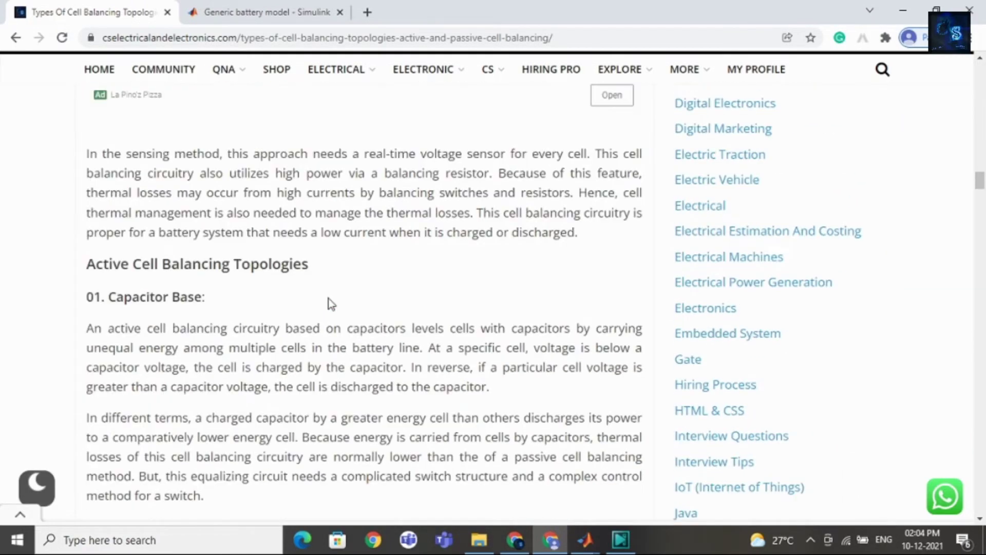
scroll(330, 303, down, 15)
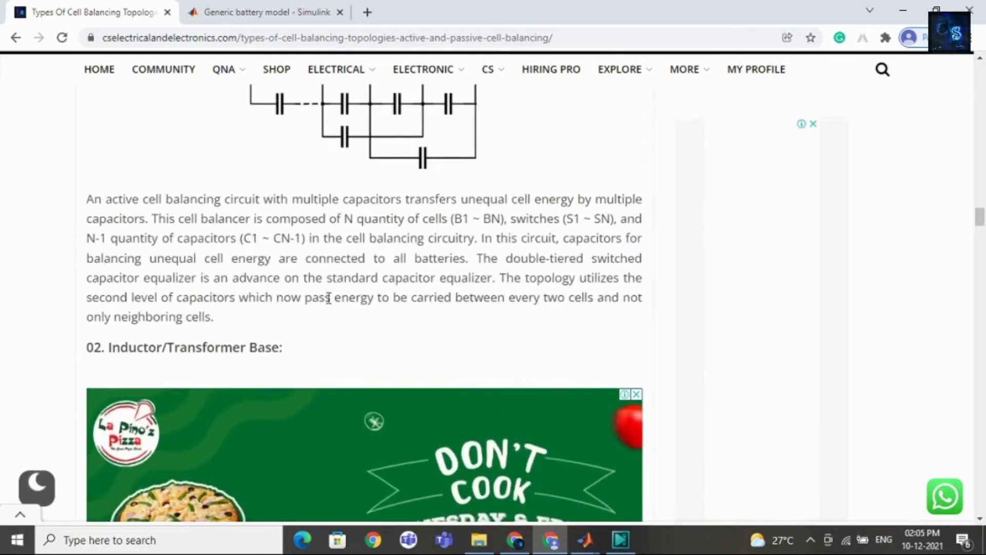
scroll(328, 301, down, 12)
scroll(406, 293, up, 8)
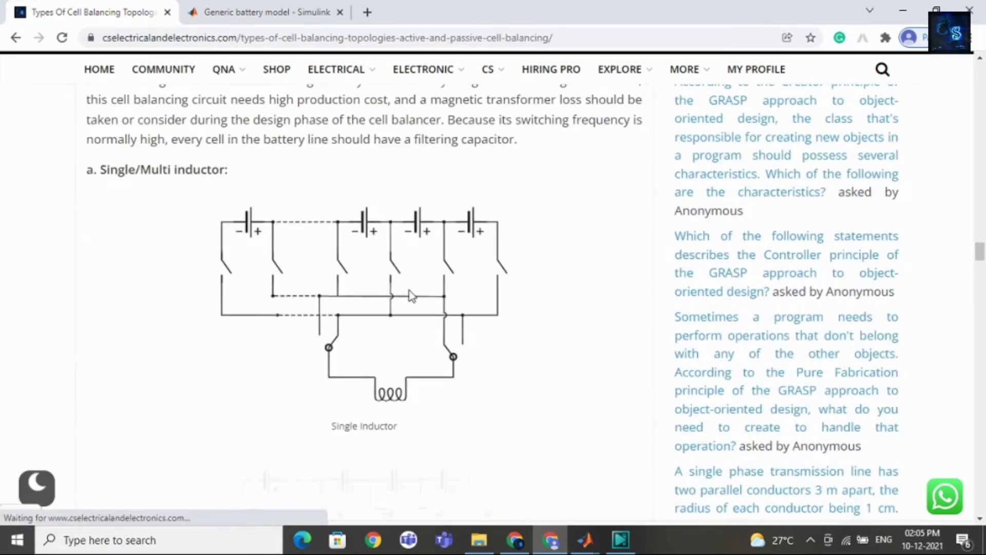
scroll(380, 254, up, 20)
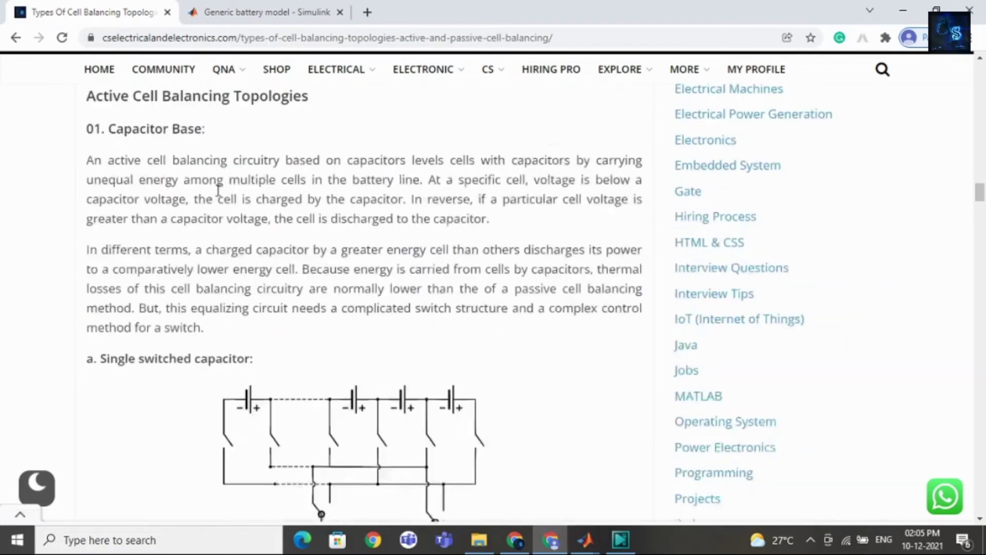
scroll(218, 190, up, 20)
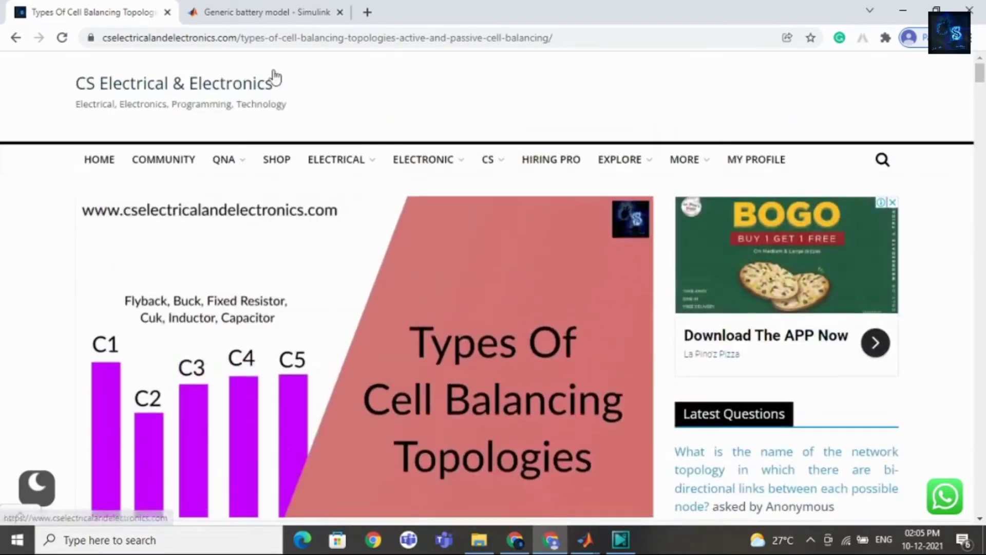
mouse_move(341, 157)
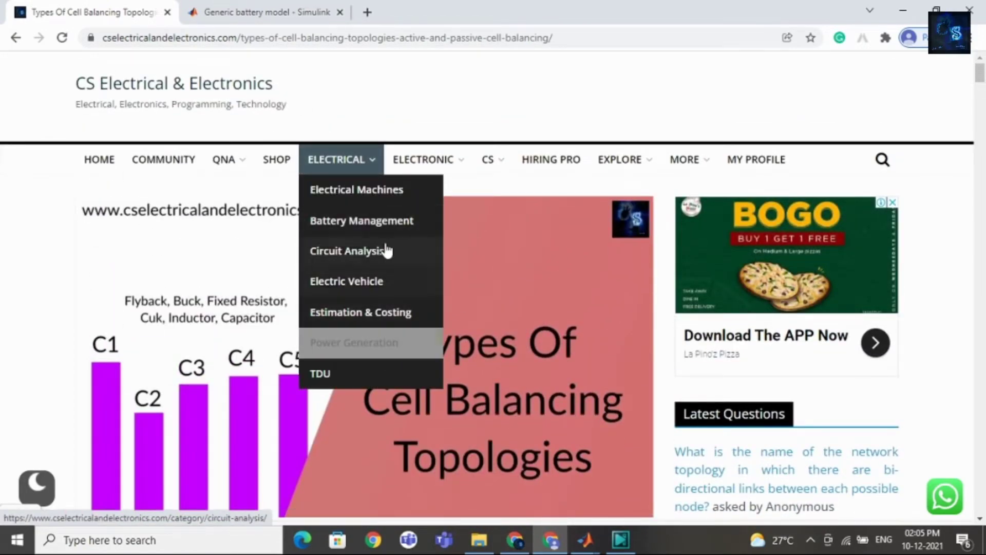
- Switch to the newbmsfile model in Simulink and review the first battery cell's initial state-of-charge and rated capacity parameters
mouse_move(585, 539)
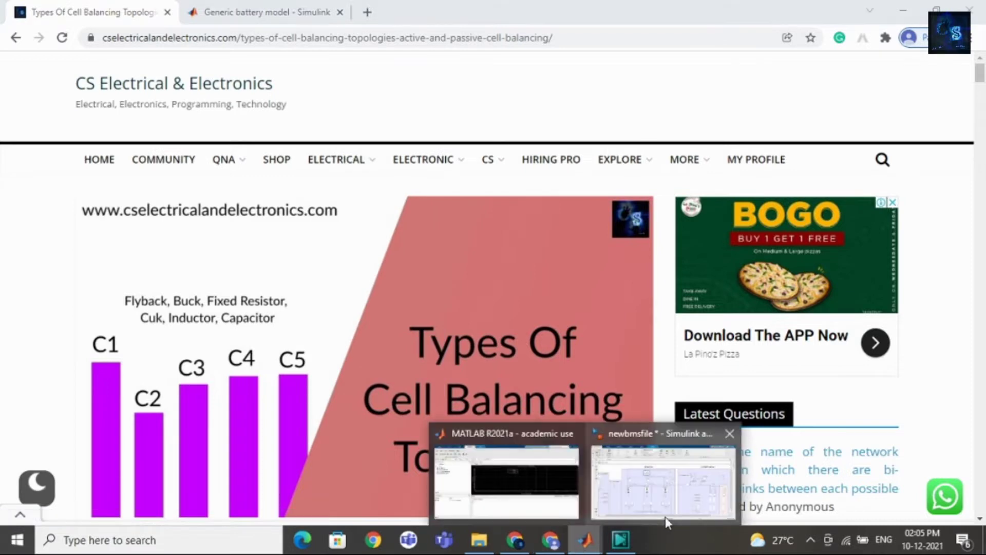
click(674, 497)
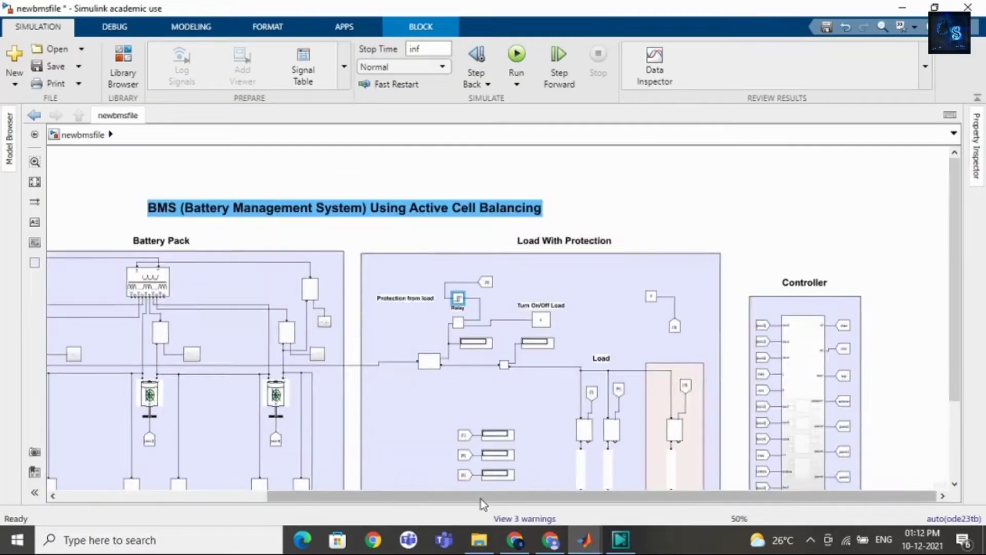
drag(481, 498, 246, 491)
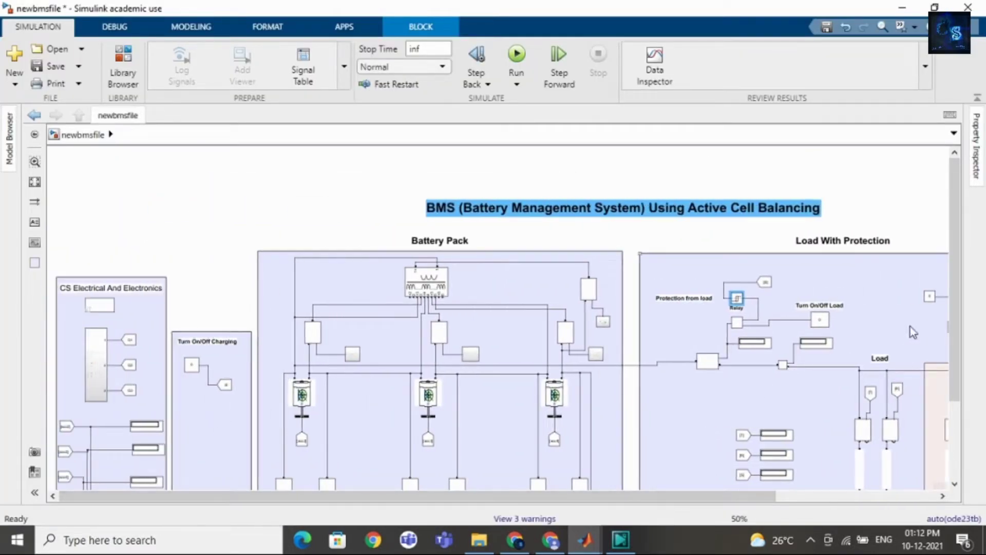
drag(951, 308, 486, 378)
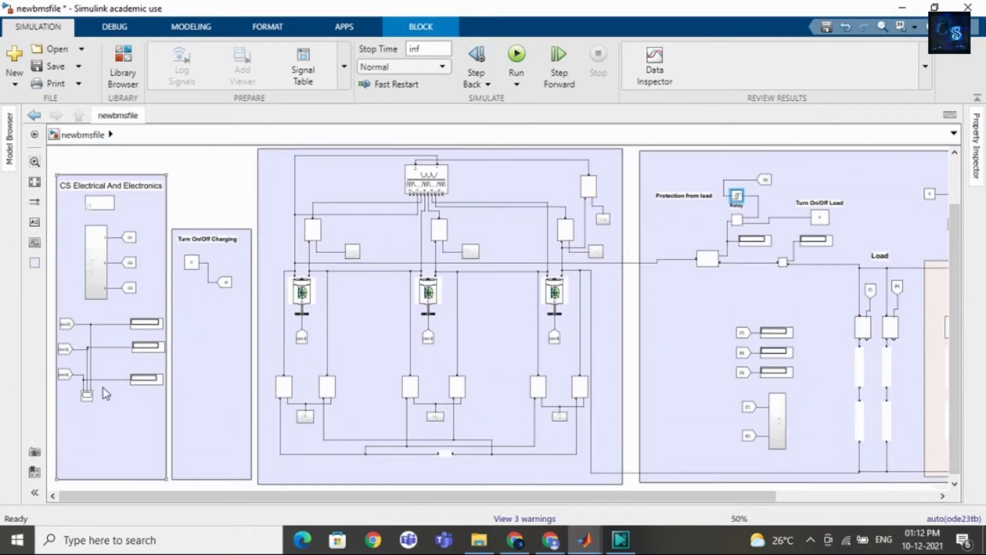
scroll(286, 300, up, 3)
click(331, 297)
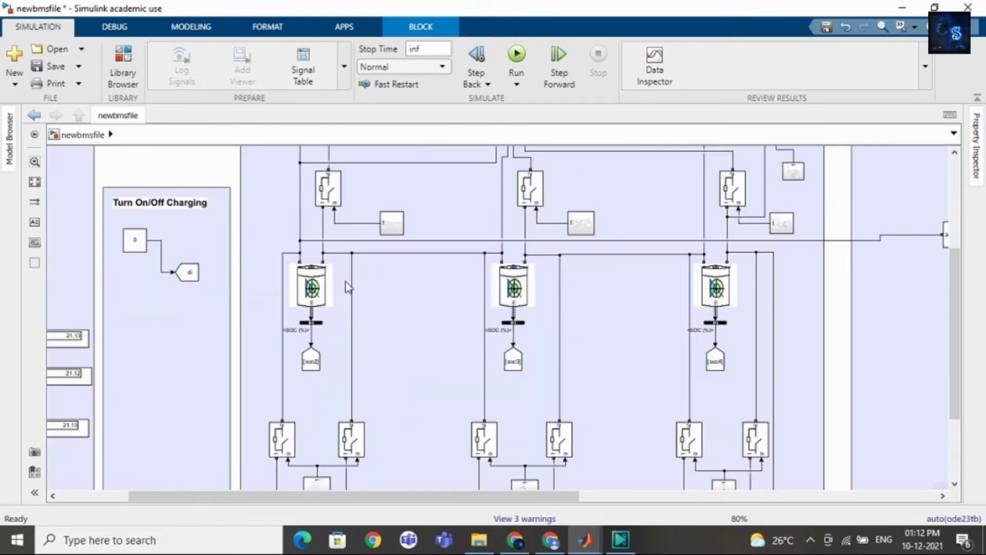
double_click(318, 287)
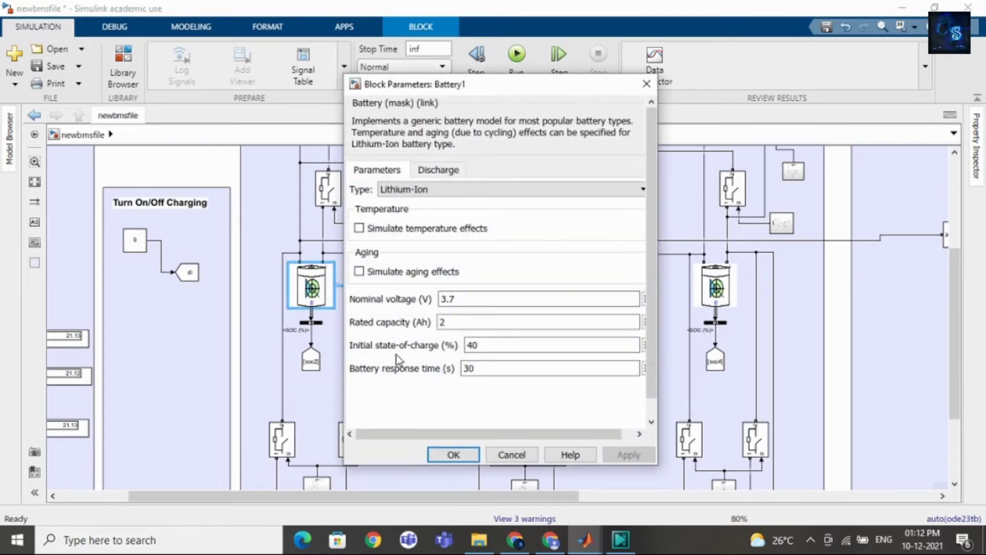
double_click(486, 345)
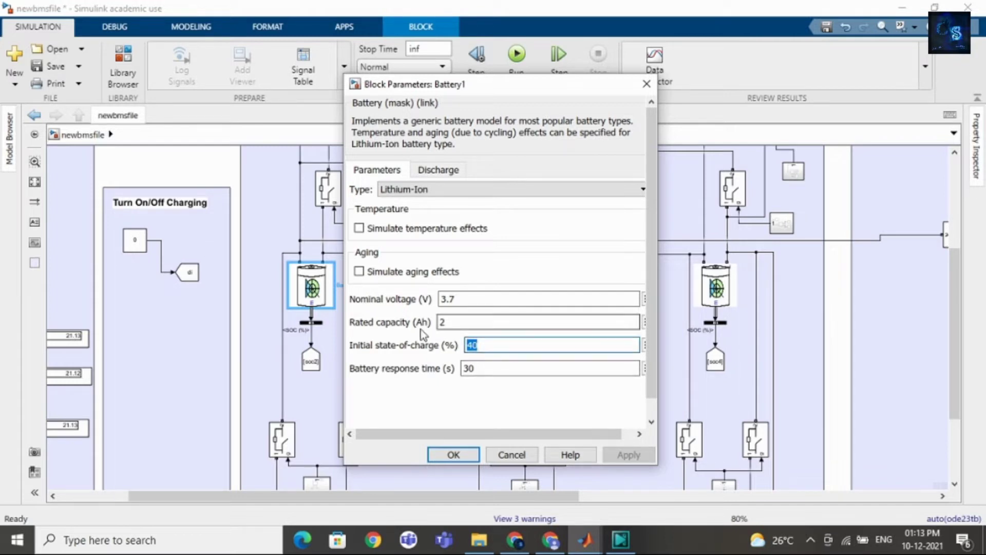
double_click(457, 321)
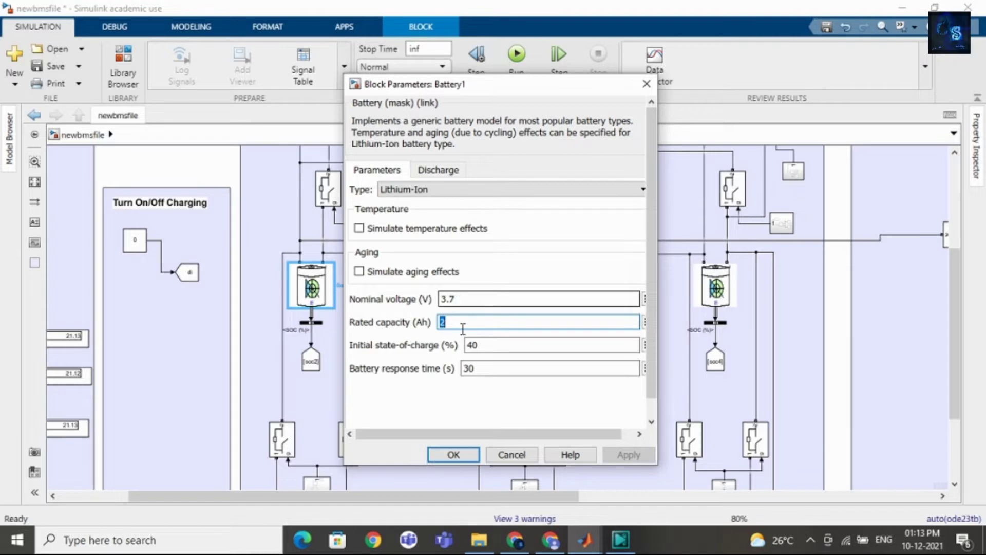
click(452, 455)
- Review the block parameters of the second and third battery cells, including their initial state-of-charge
click(515, 294)
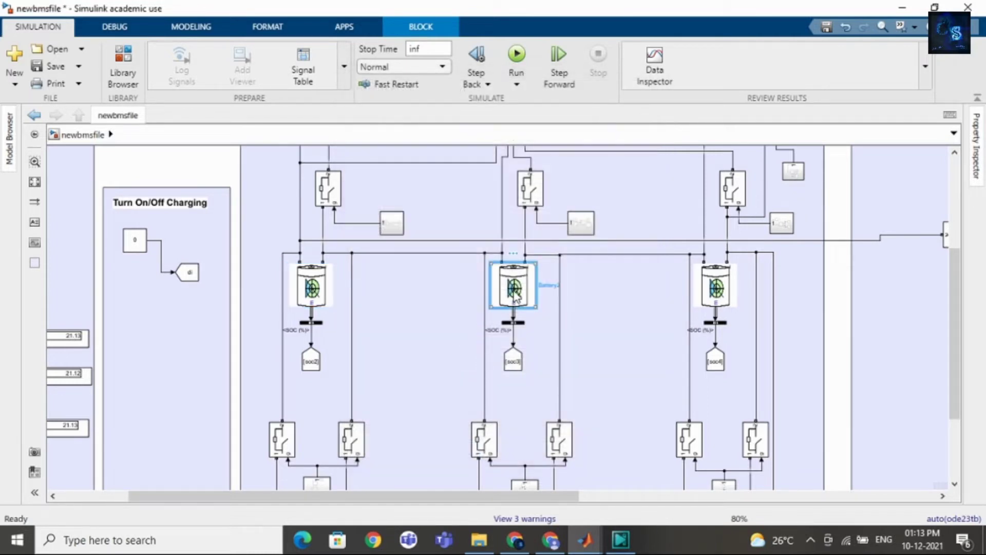
double_click(516, 295)
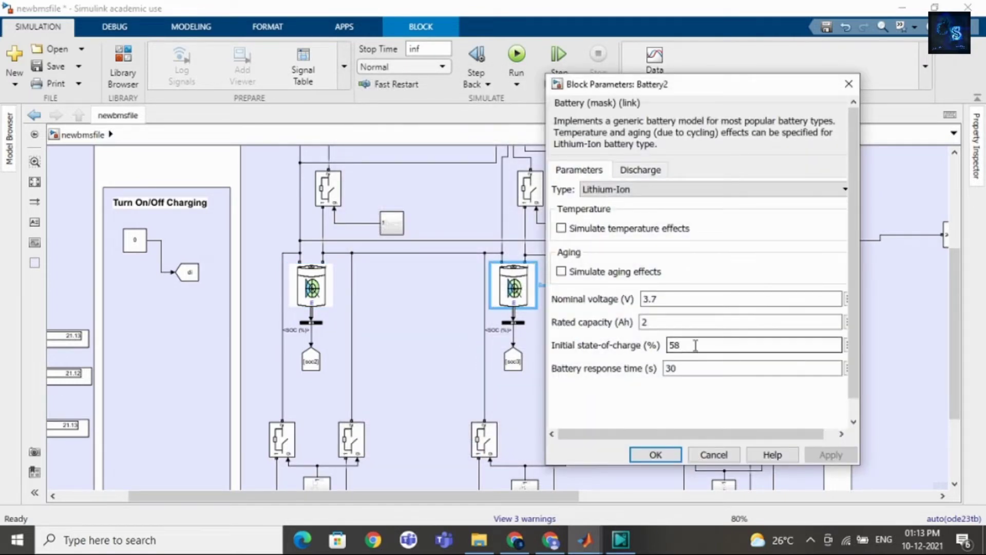
click(656, 455)
click(719, 301)
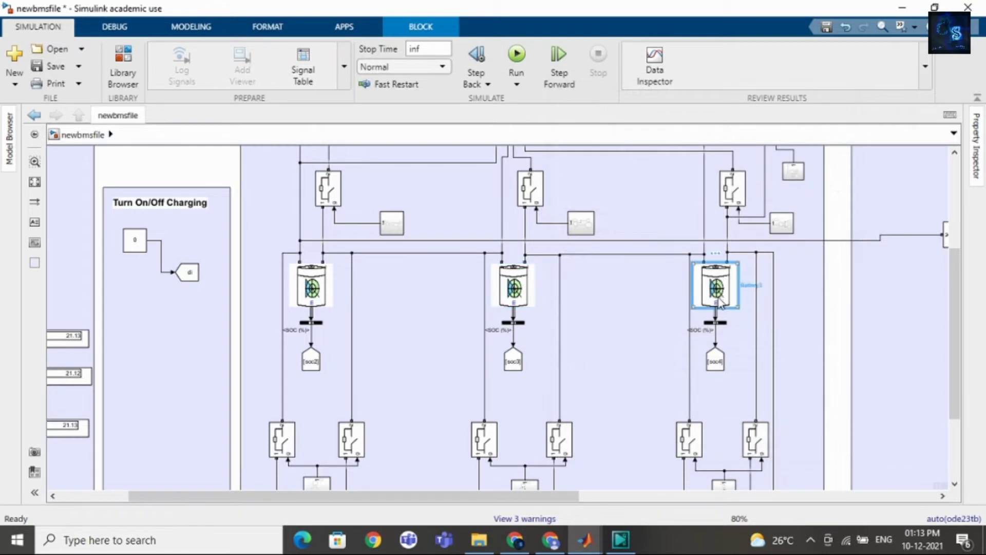
double_click(719, 301)
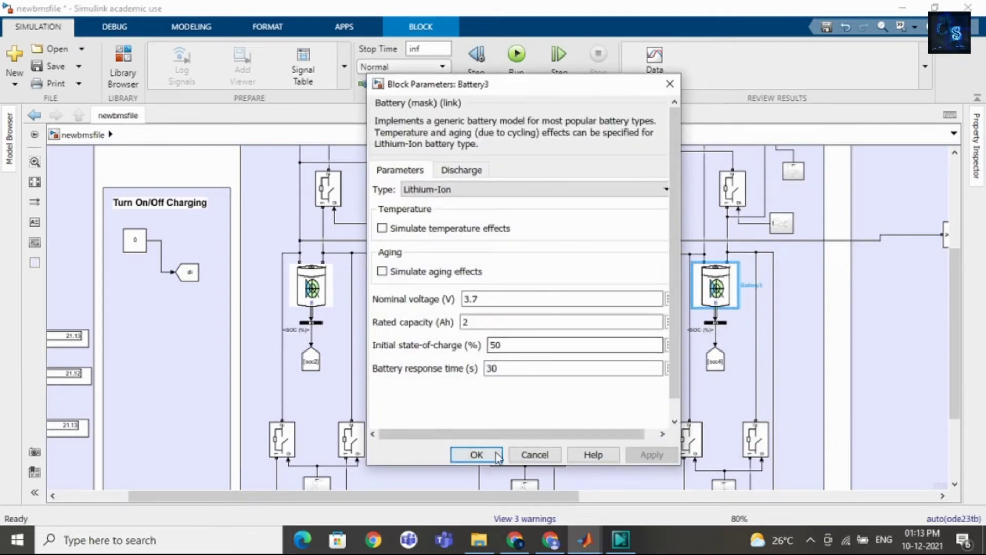
click(477, 454)
- Set the constant in the Turn On/Off Charging area to 1 to enable charging
click(255, 223)
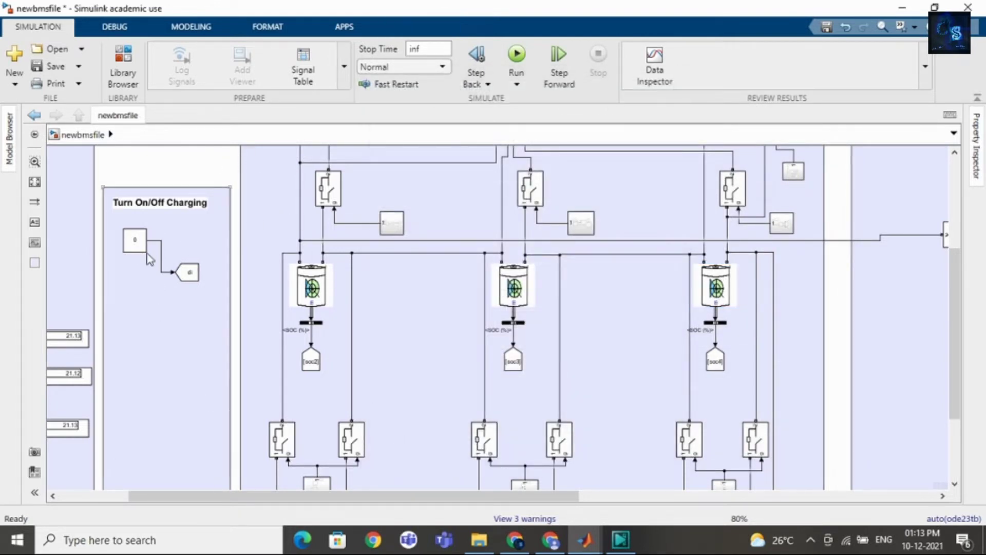
double_click(136, 241)
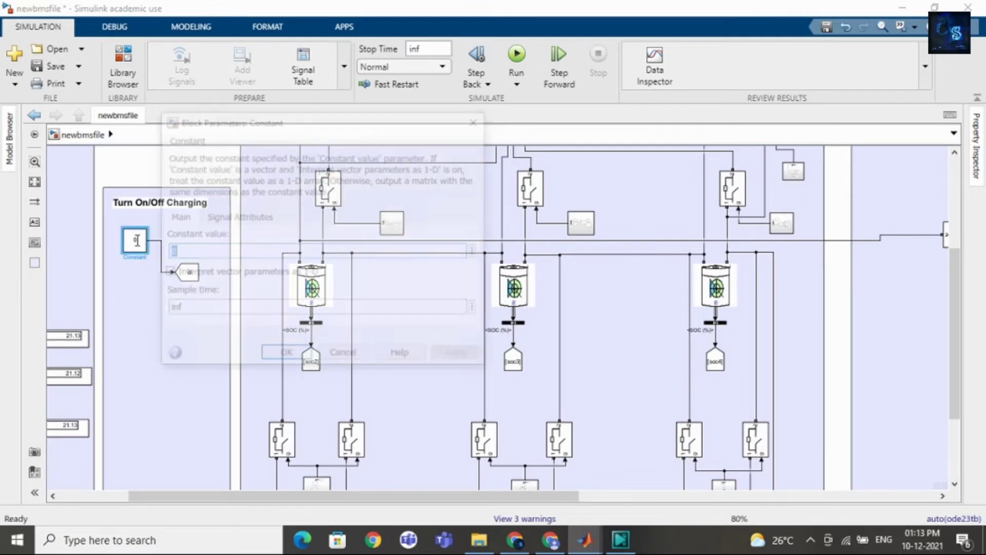
click(214, 248)
text(1)
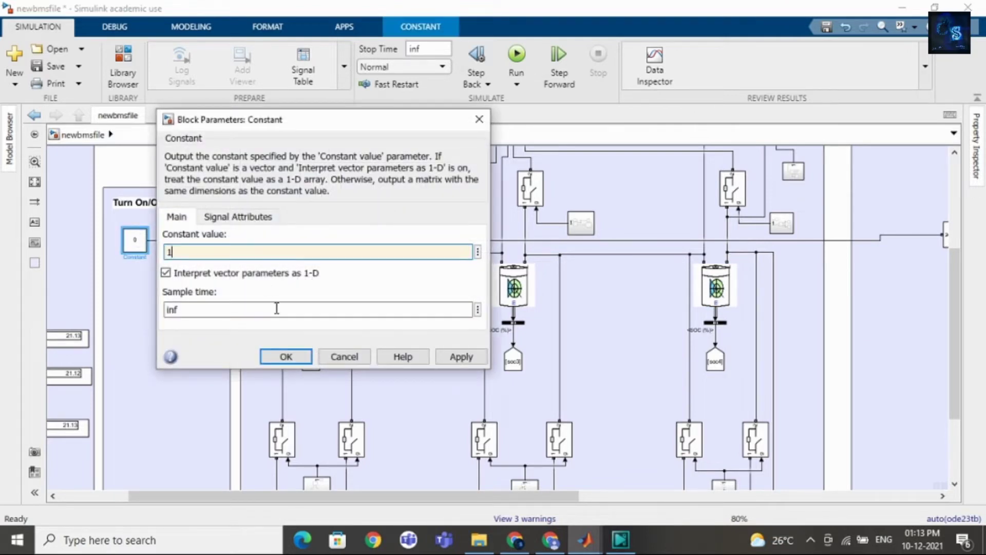
click(286, 355)
click(347, 374)
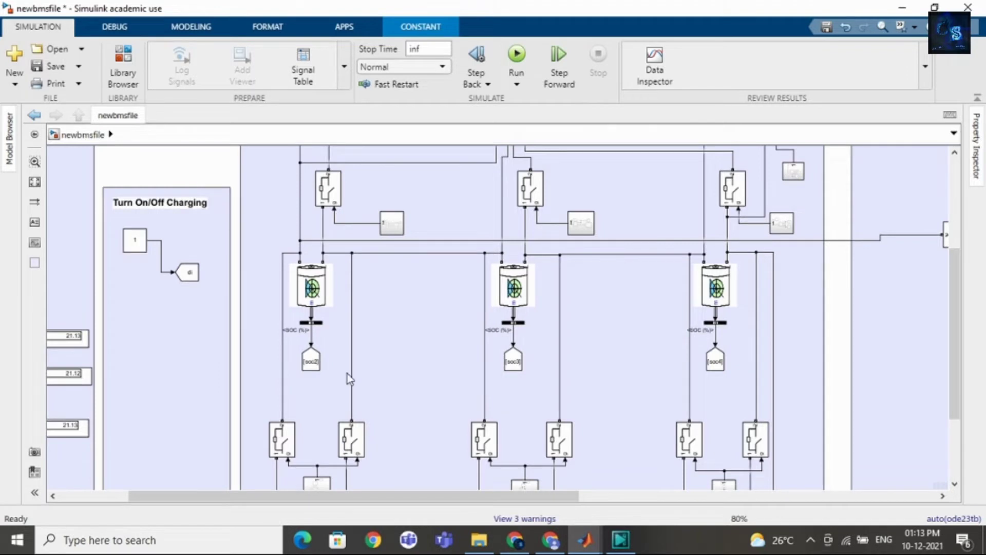
- Run the simulation, watch the three cells' SOC displays up close, pause it, continue briefly and pause again
drag(401, 496, 273, 497)
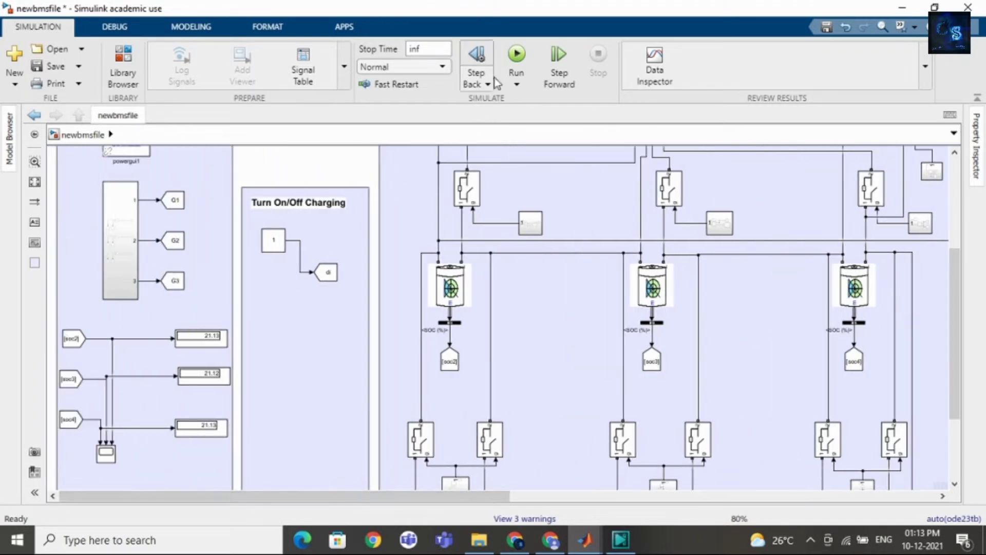
click(516, 54)
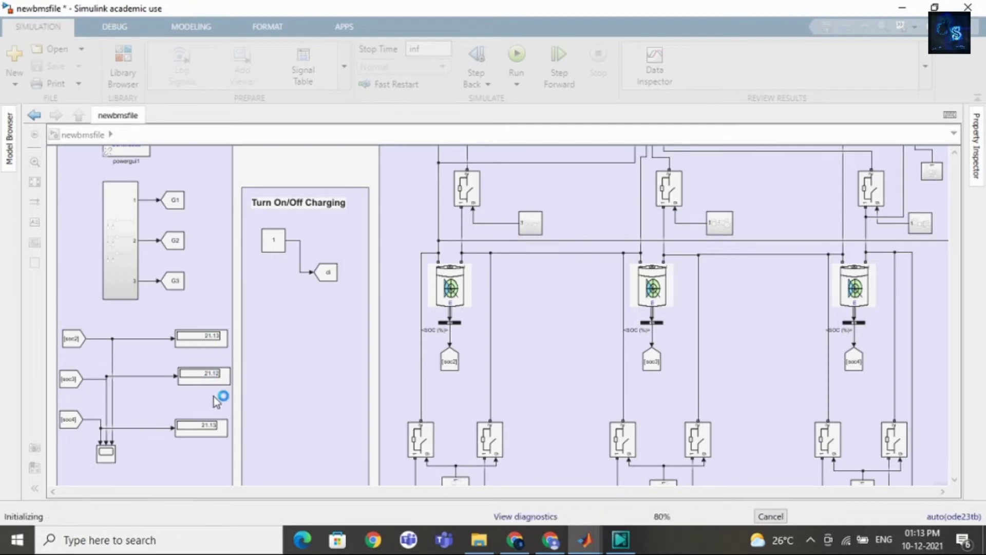
scroll(178, 391, up, 1)
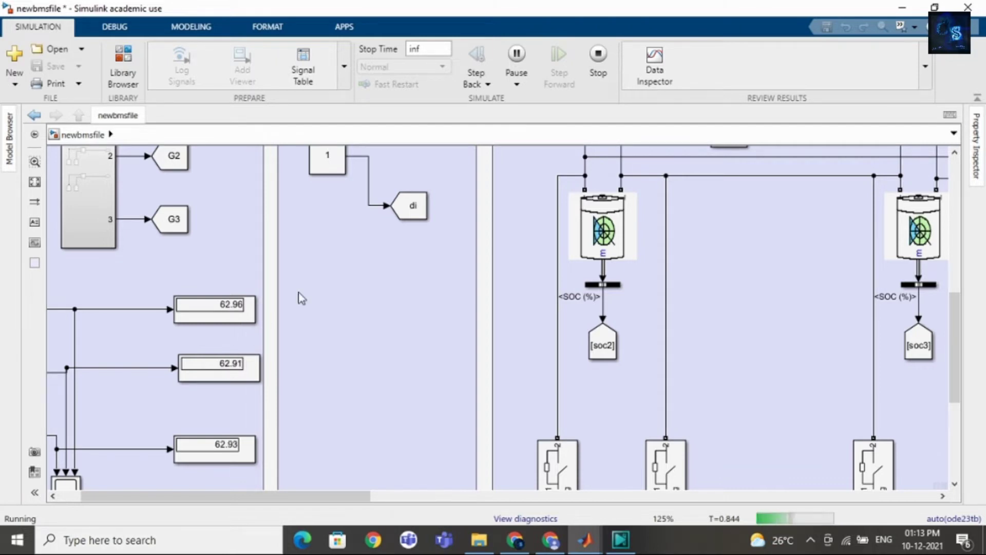
click(516, 54)
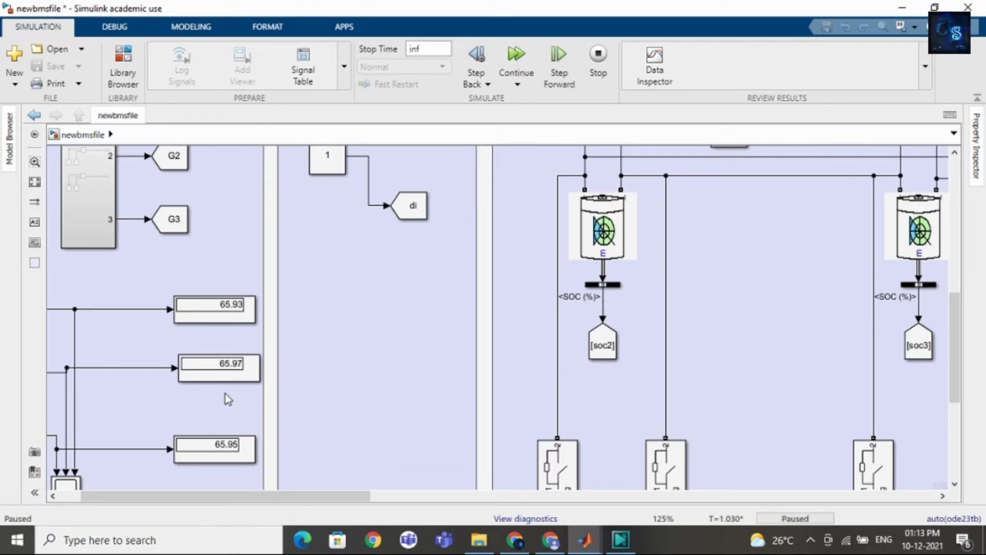
click(514, 57)
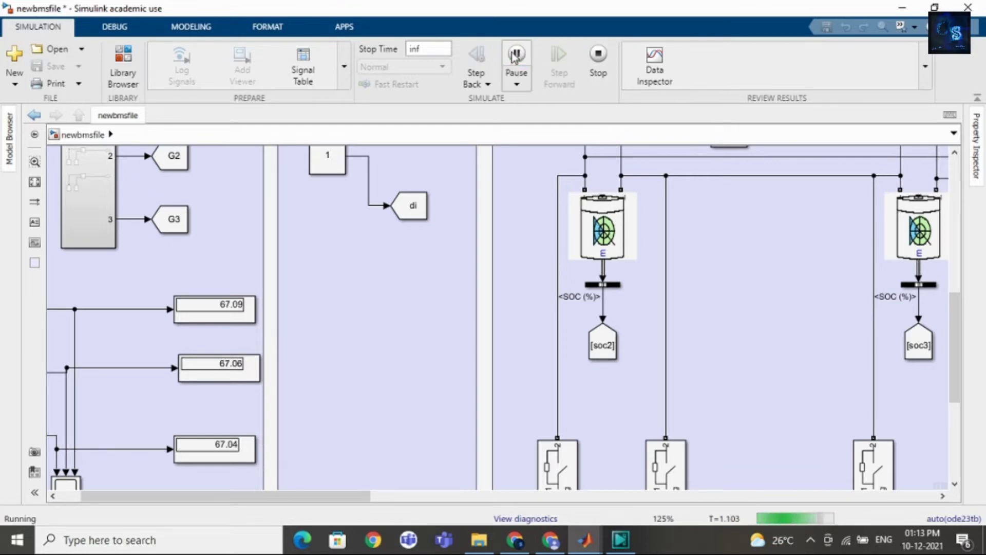
click(514, 57)
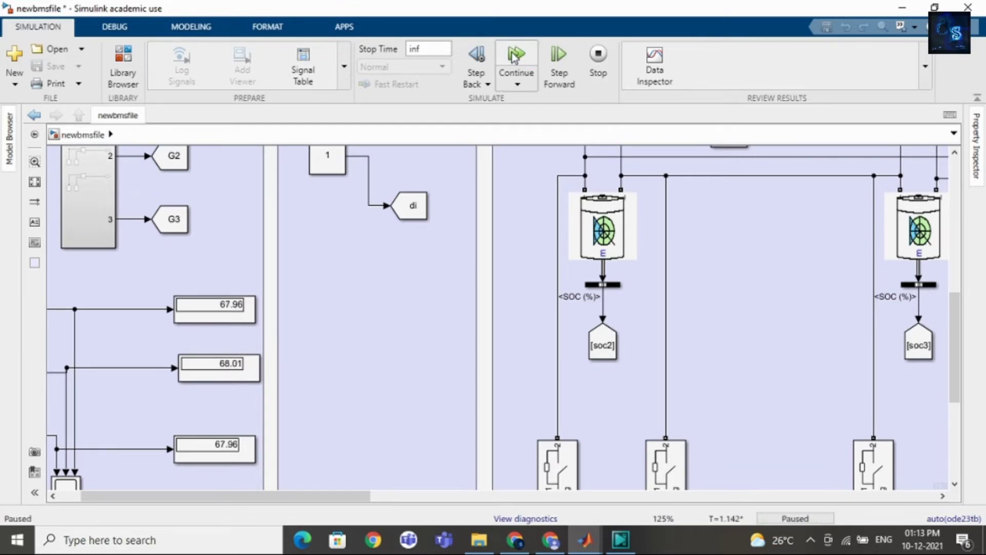
- Resume and pause the simulation several times to compare the three cells' SOC displays during charging, and leave it running
click(513, 57)
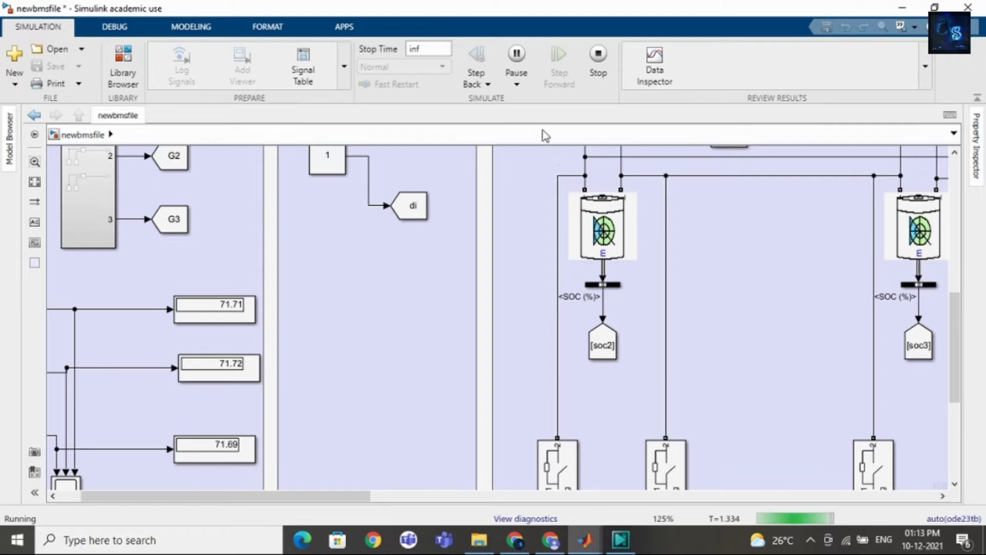
click(524, 62)
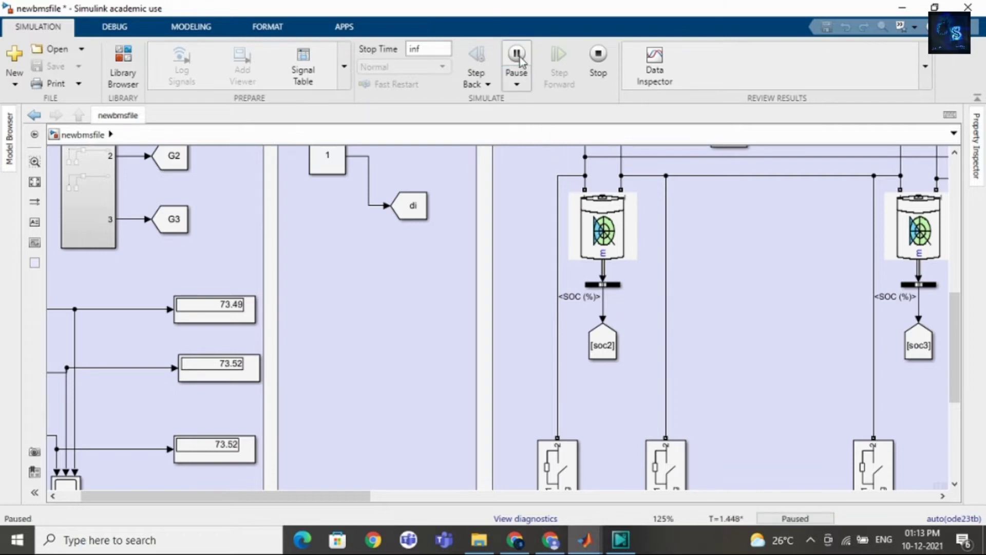
click(519, 60)
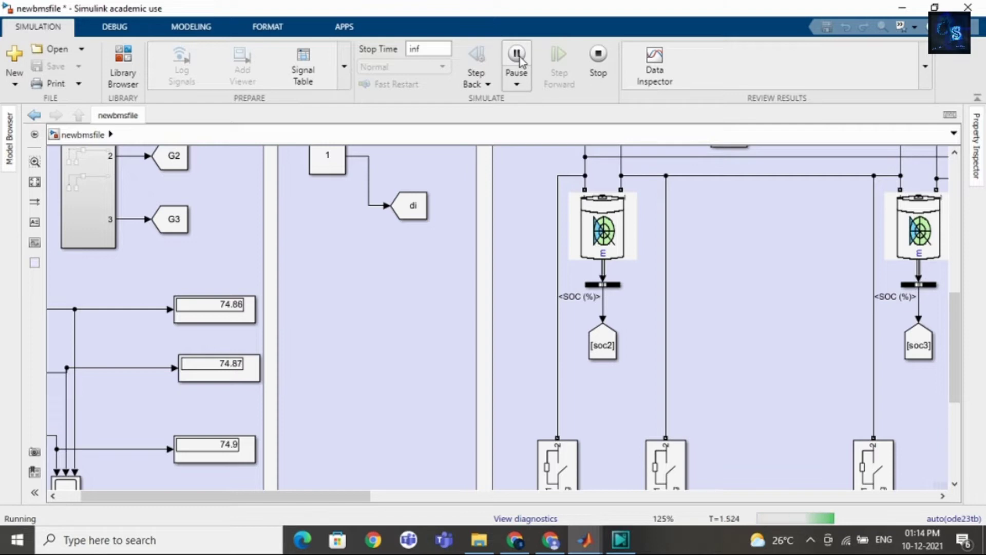
click(519, 57)
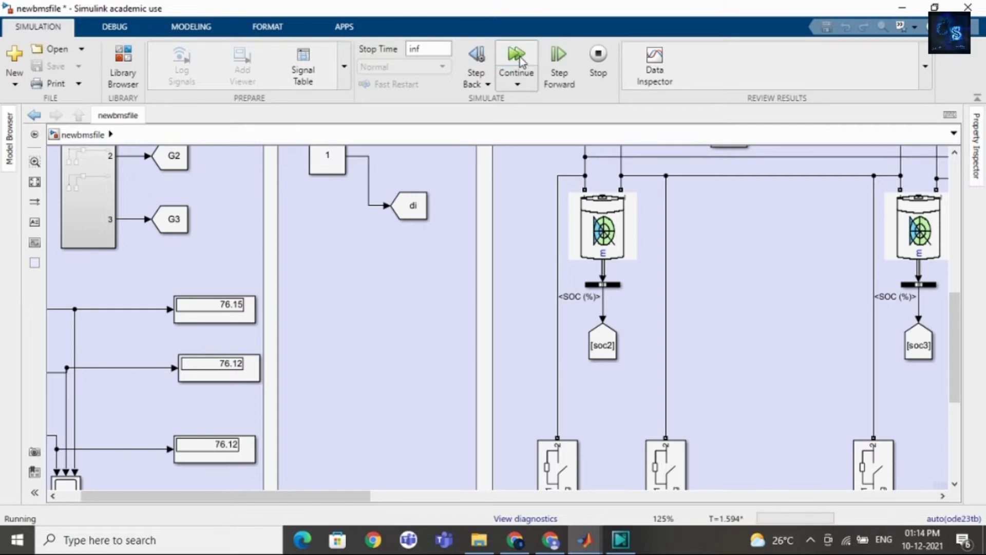
click(520, 61)
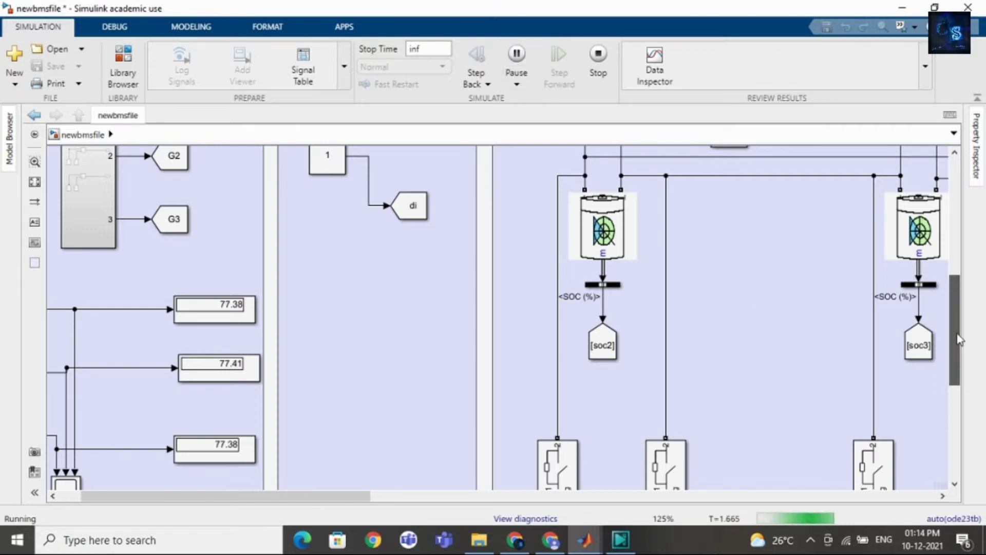
- Set the constant in the Turn On/Off Charging area to 0 and check the cells' SOC displays
drag(958, 339, 957, 307)
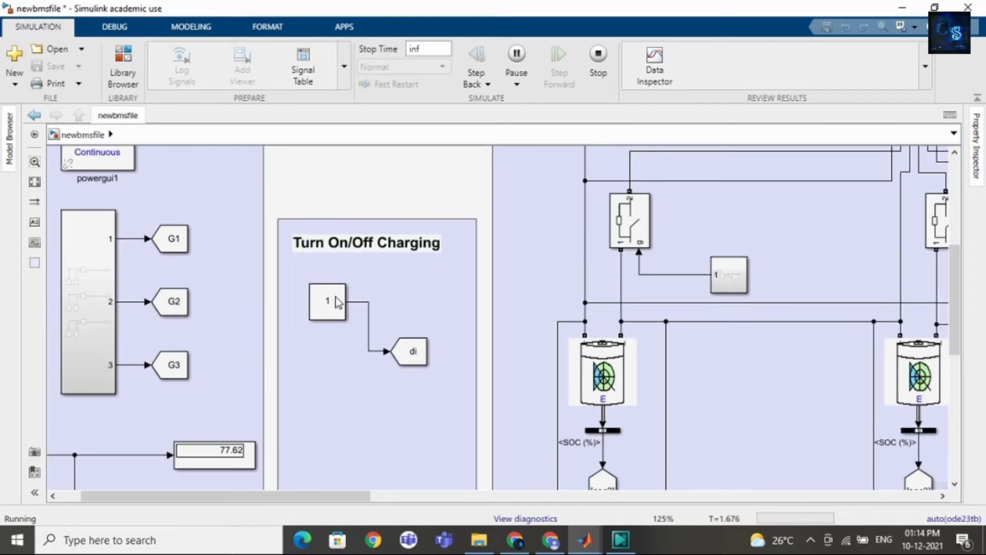
double_click(338, 302)
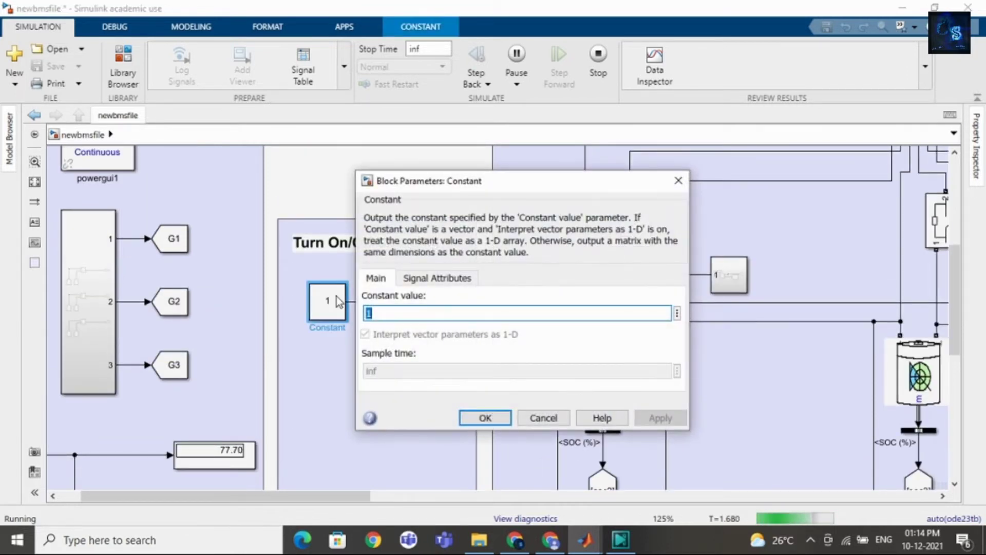
click(494, 417)
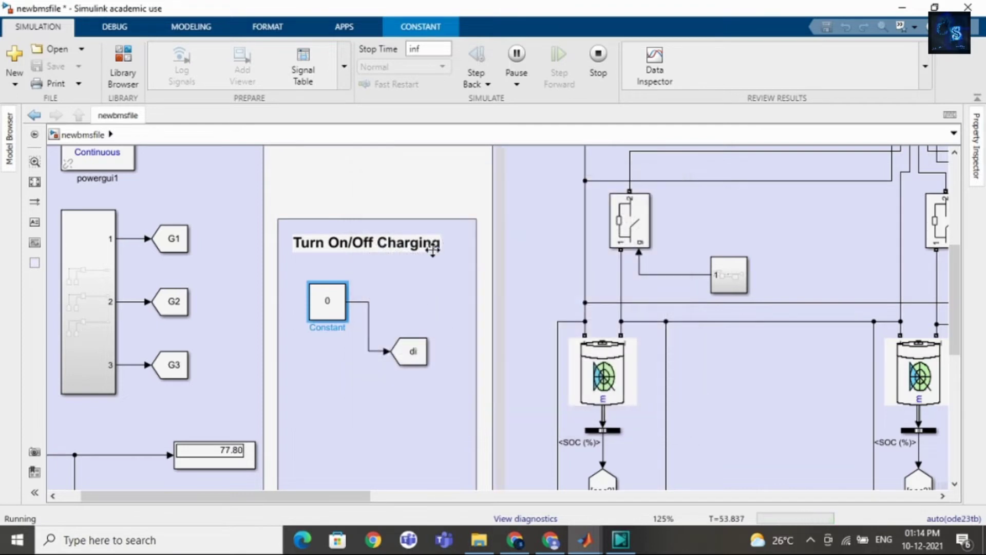
click(403, 179)
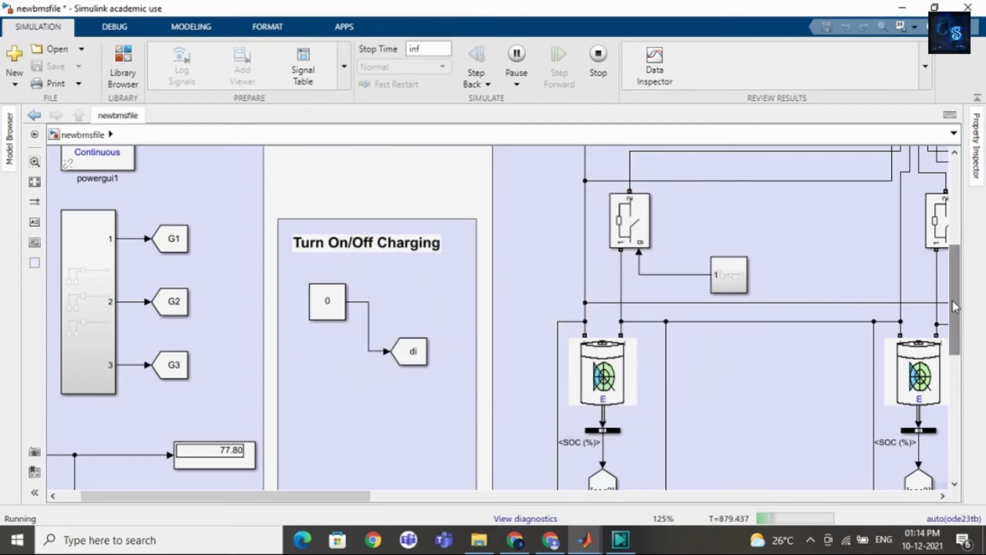
drag(964, 382, 966, 383)
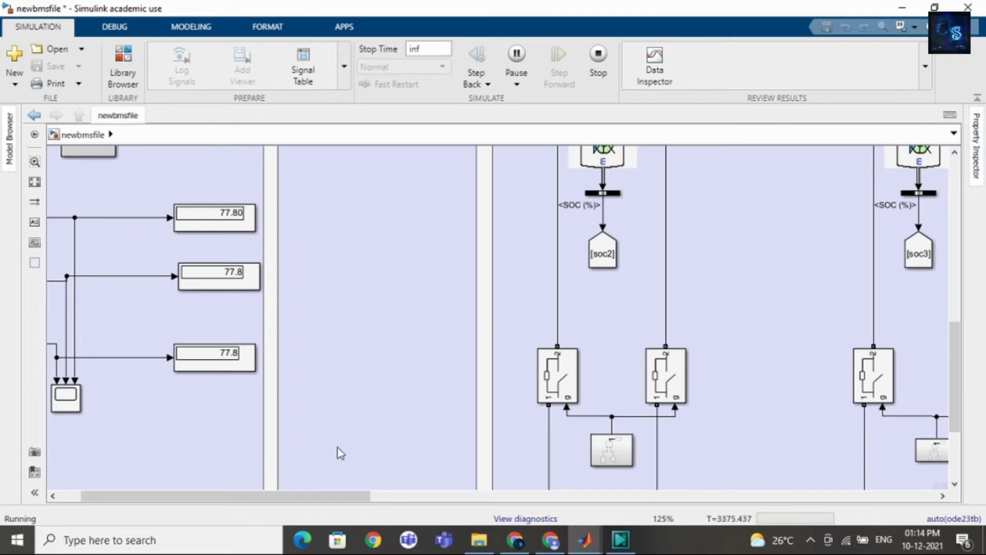
- Review the Turn On/Off Load constant's parameters and the ideal switch that connects the battery pack to the load
drag(326, 497, 757, 512)
scroll(627, 361, down, 2)
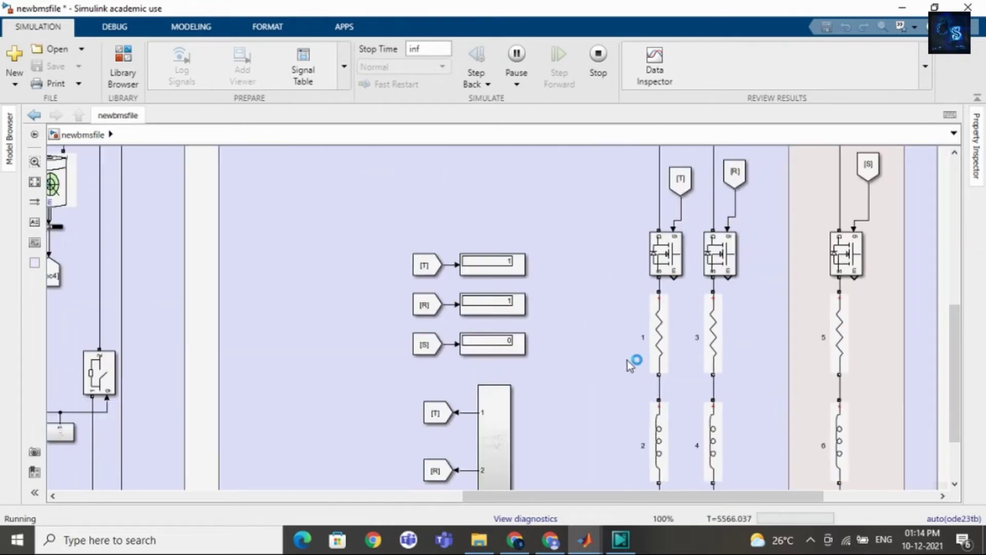
drag(960, 349, 967, 281)
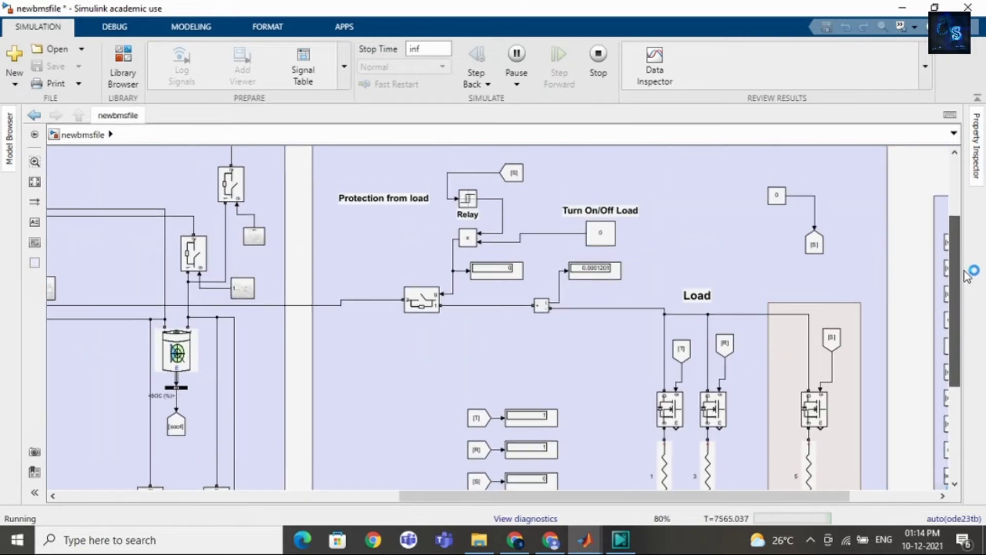
scroll(582, 261, up, 1)
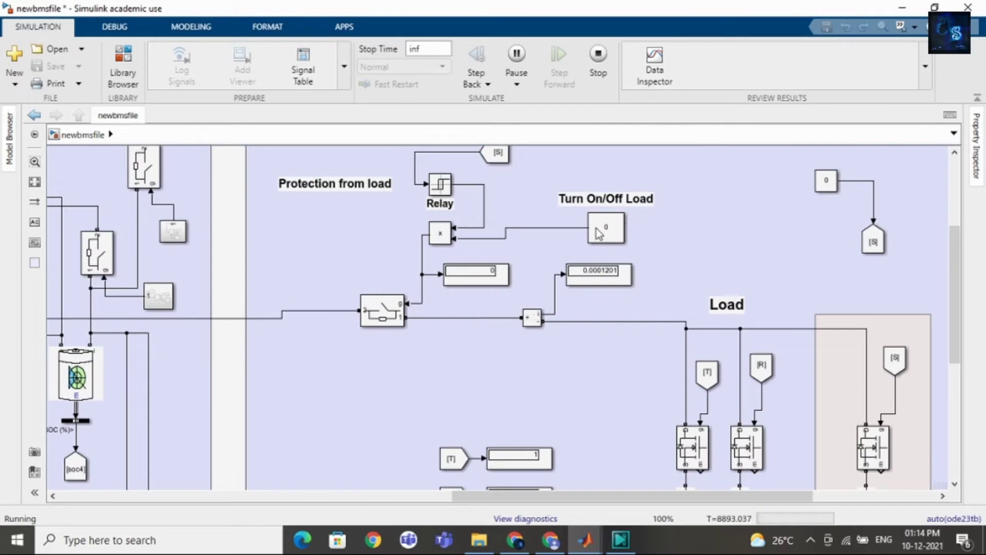
double_click(598, 234)
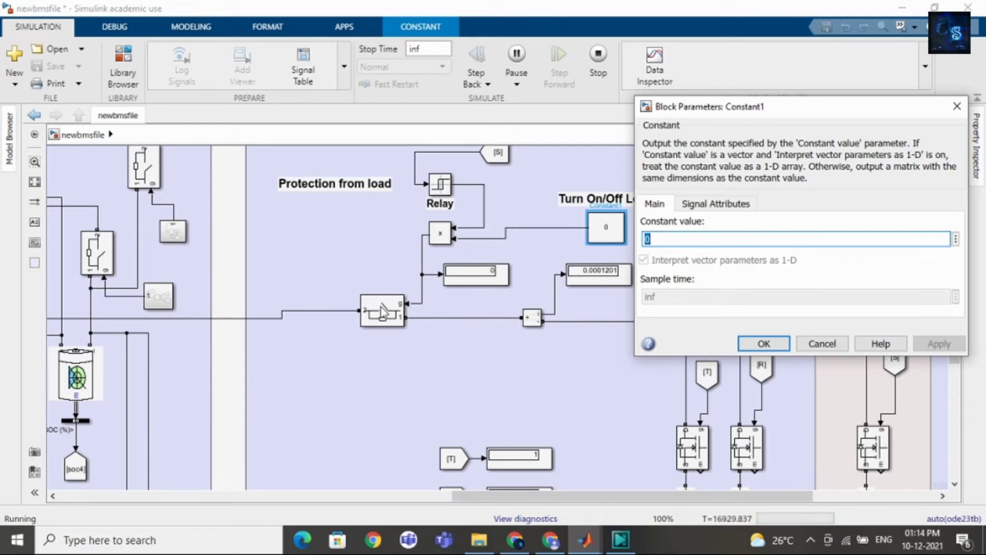
key(Return)
click(383, 313)
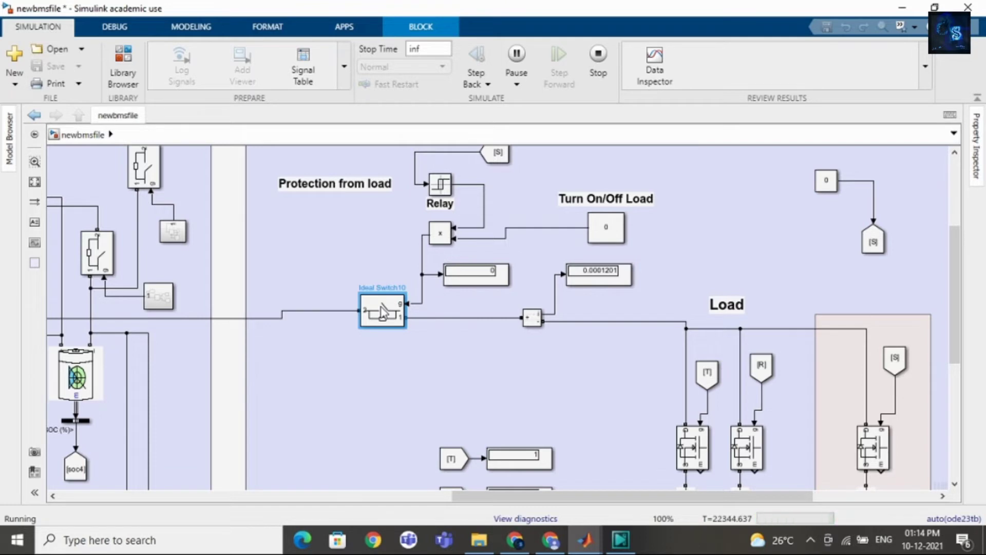
- Set the Turn On/Off Load constant to 1 and check the switch signal, load current and cell SOC displays
double_click(602, 235)
text(1)
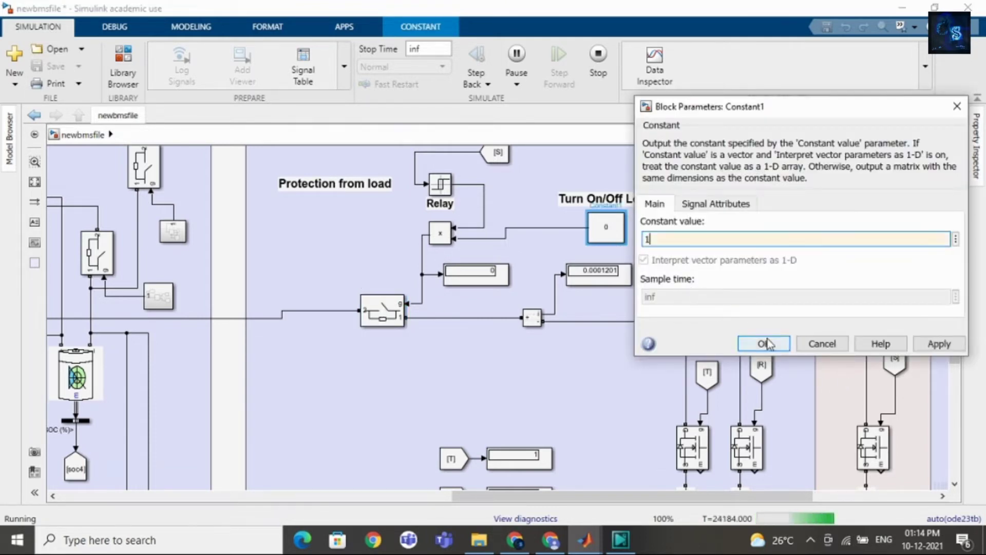
click(767, 343)
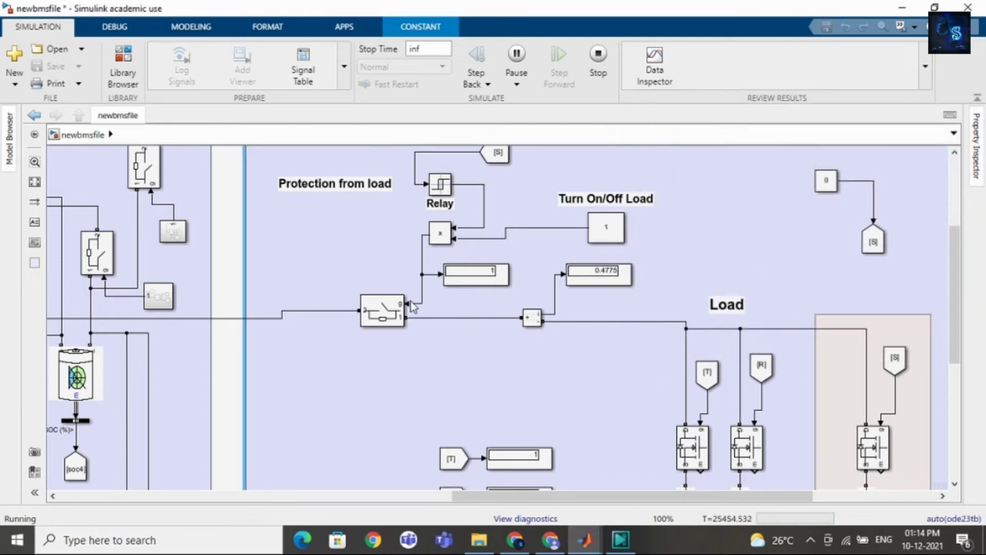
click(412, 307)
scroll(482, 278, up, 1)
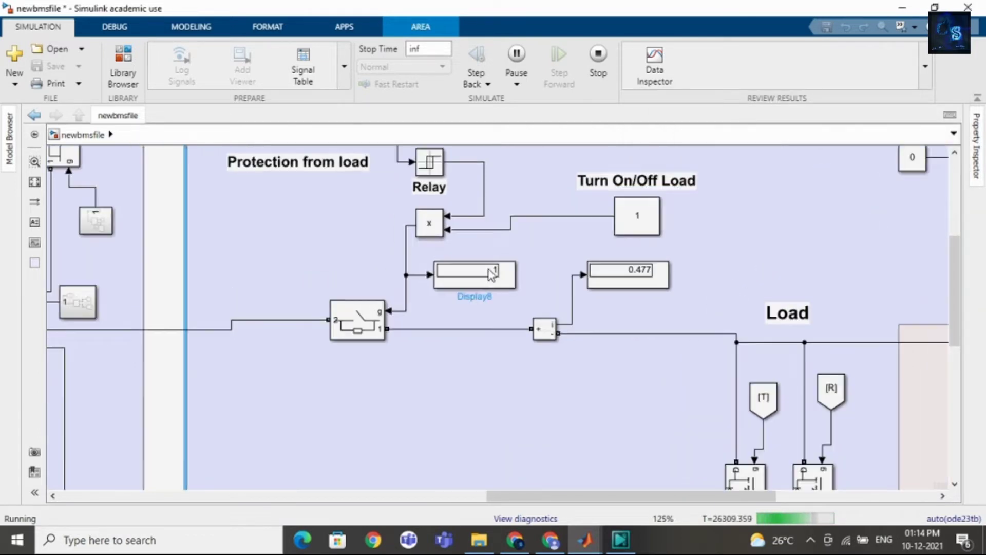
scroll(624, 287, down, 1)
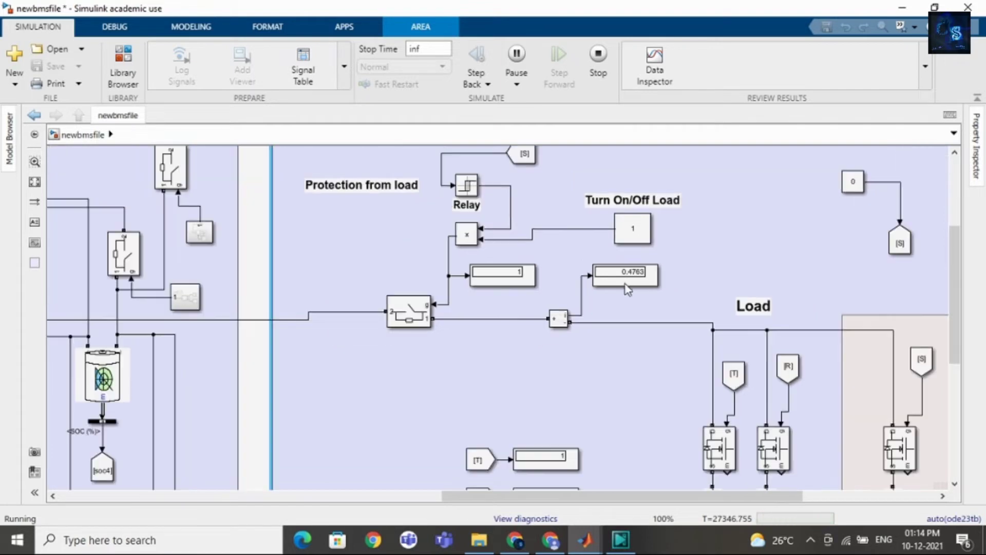
scroll(605, 380, down, 2)
drag(545, 497, 130, 499)
scroll(121, 449, up, 2)
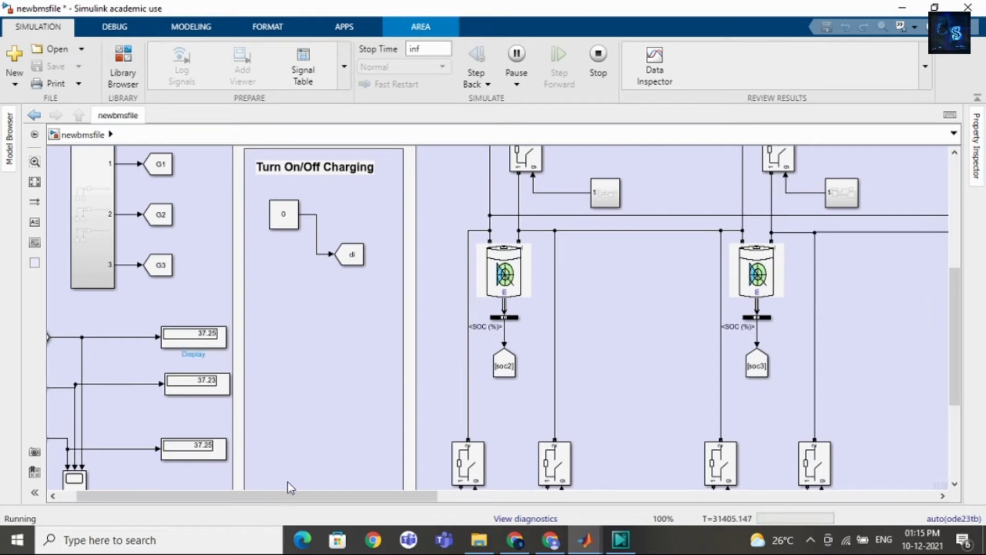
- Set the constant feeding the [S] tag in the Load With Protection area to 1 and check the switch signal display
drag(312, 505, 836, 506)
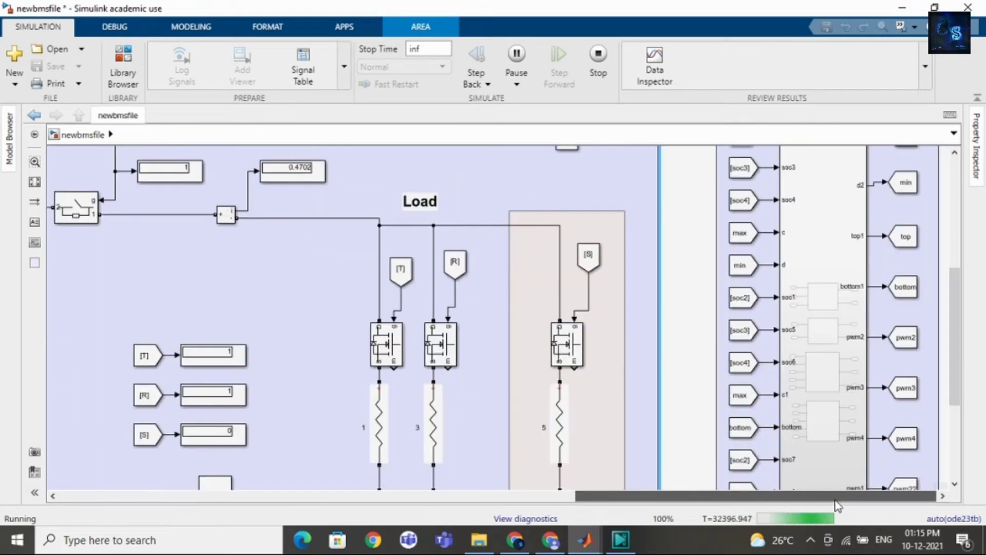
drag(962, 346, 963, 287)
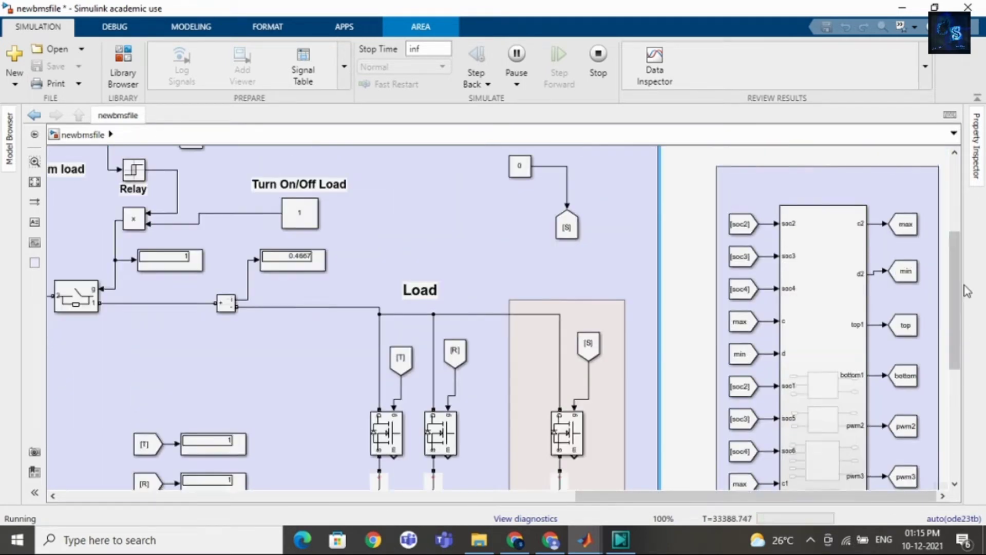
double_click(519, 223)
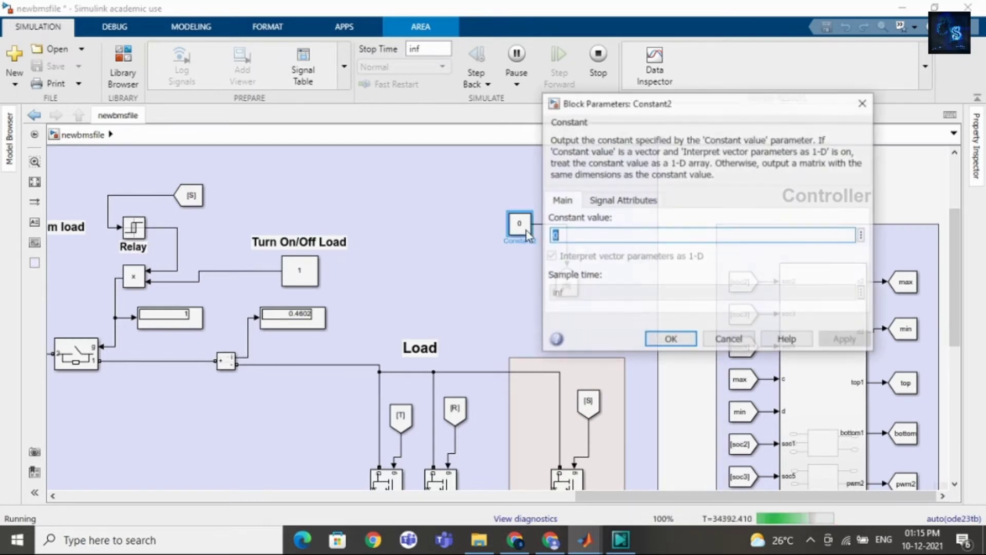
text(1)
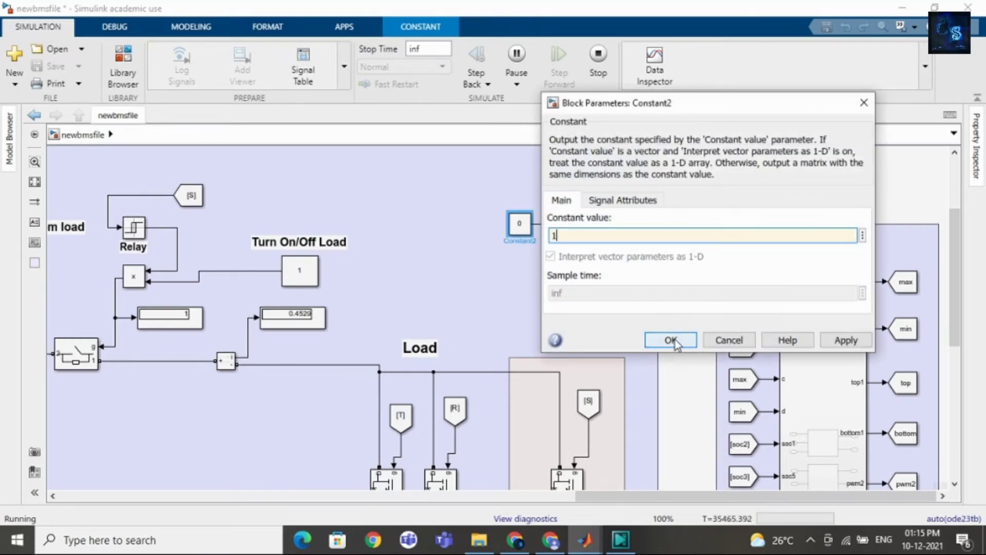
click(668, 338)
click(150, 313)
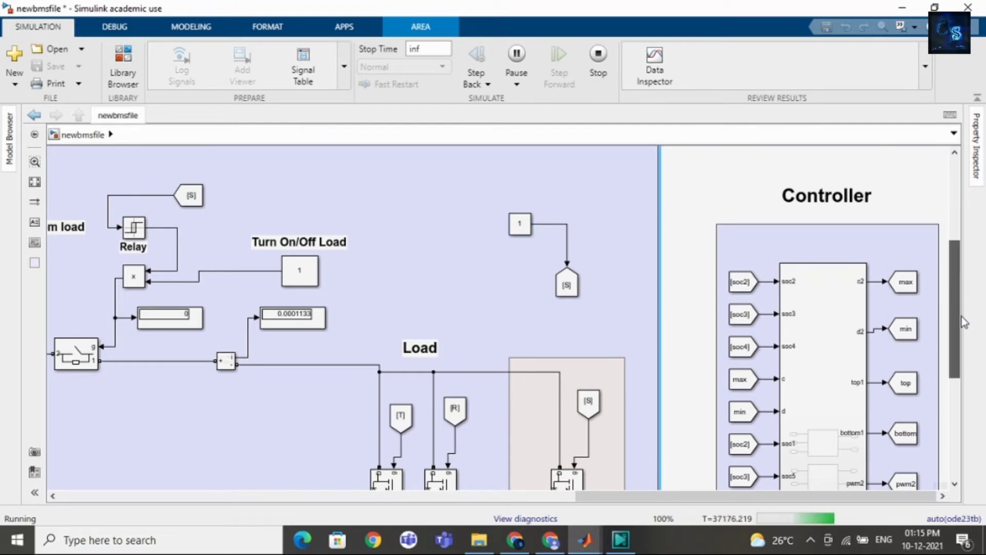
- Examine the third load branch controlled by [S], along with the protection relay and the ideal switch supplying the load
drag(961, 288, 969, 342)
scroll(520, 339, down, 2)
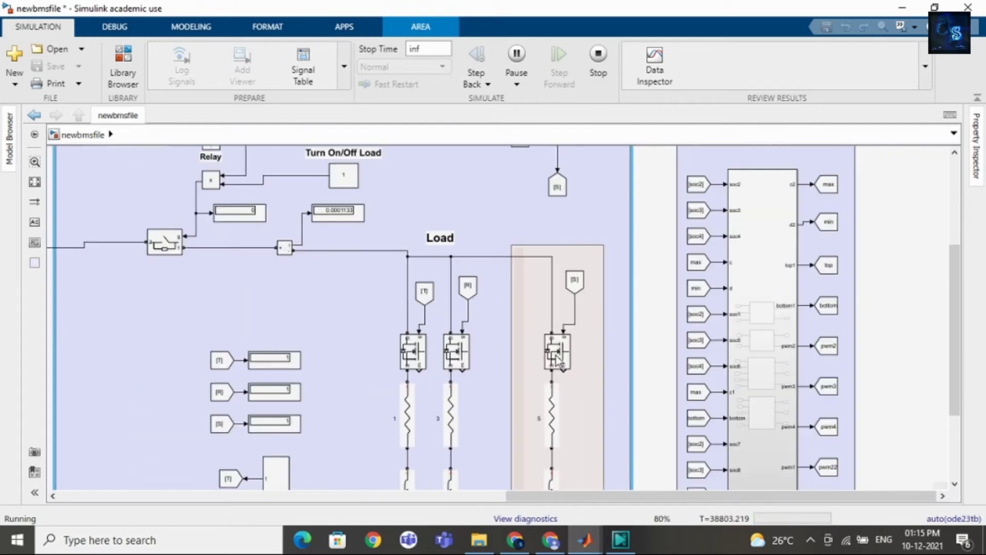
scroll(485, 315, down, 3)
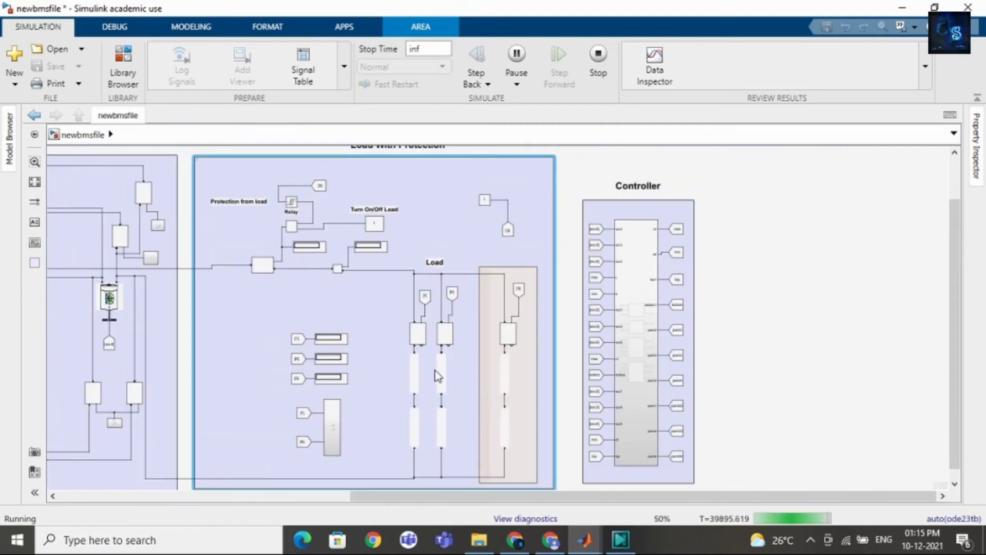
scroll(433, 387, up, 1)
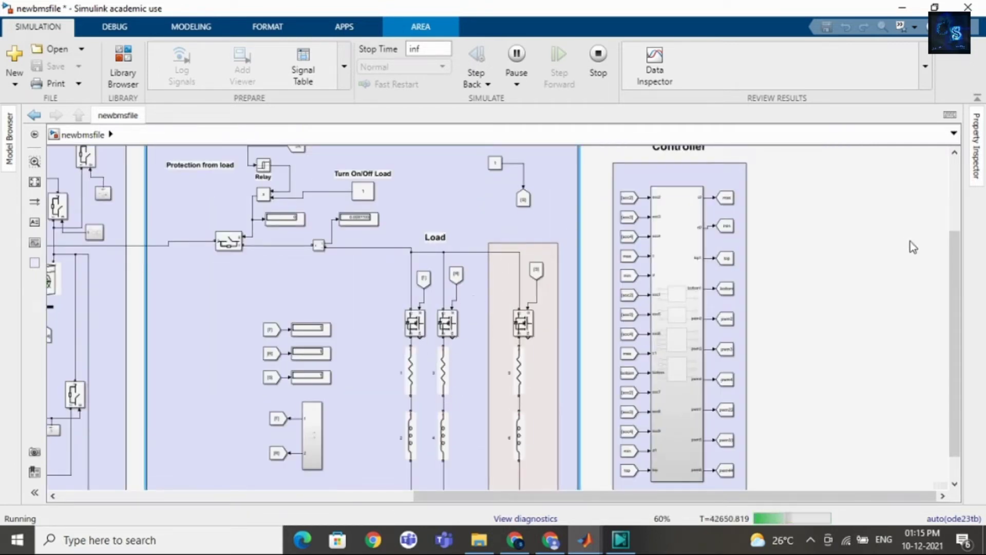
drag(955, 247, 954, 212)
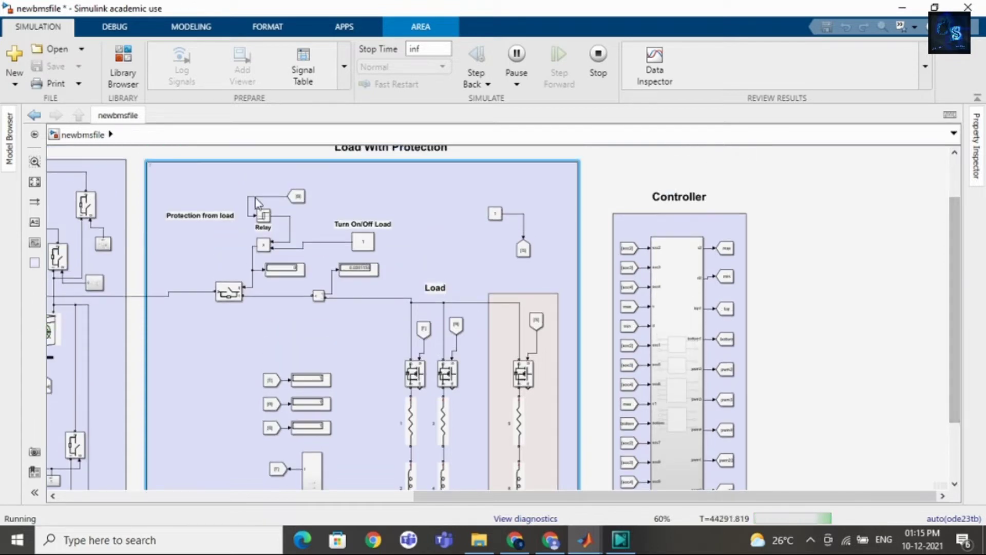
scroll(206, 222, up, 3)
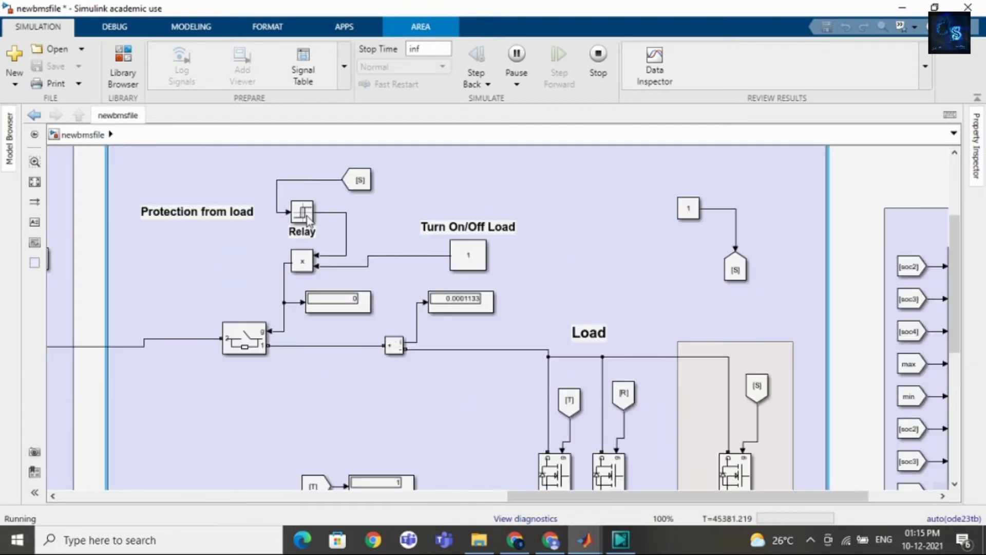
click(244, 341)
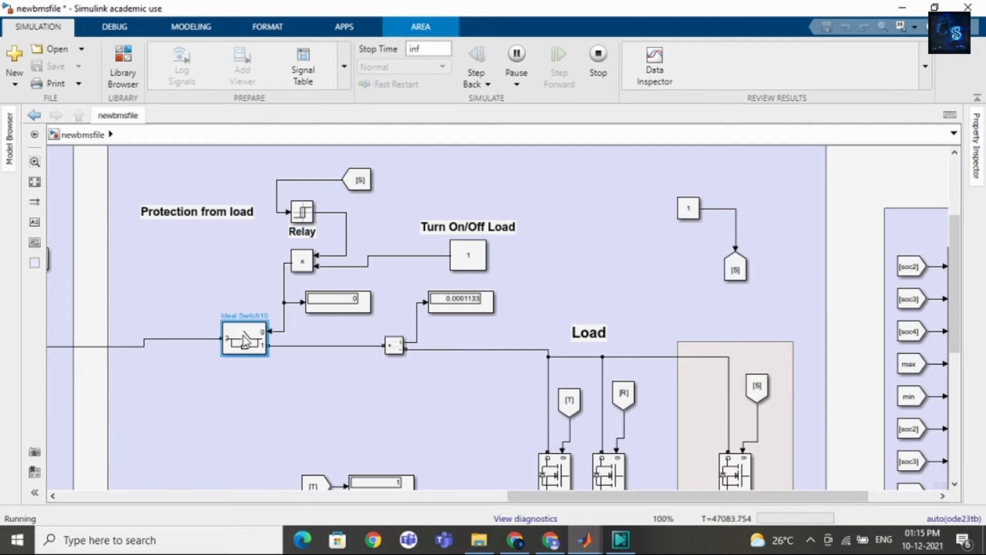
click(260, 411)
scroll(260, 411, down, 1)
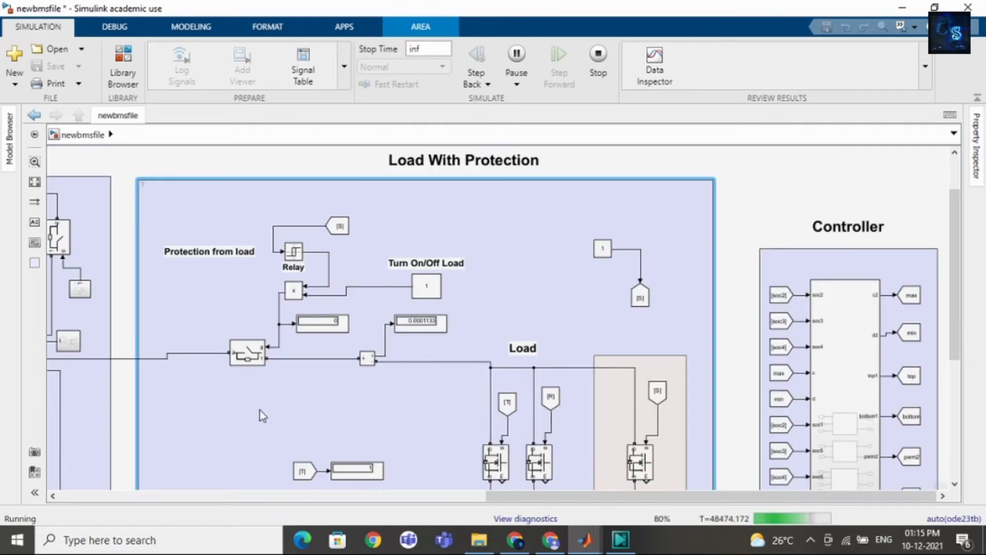
- View the whole BMS model and inspect the three cells' SOC displays up close during discharge
click(35, 183)
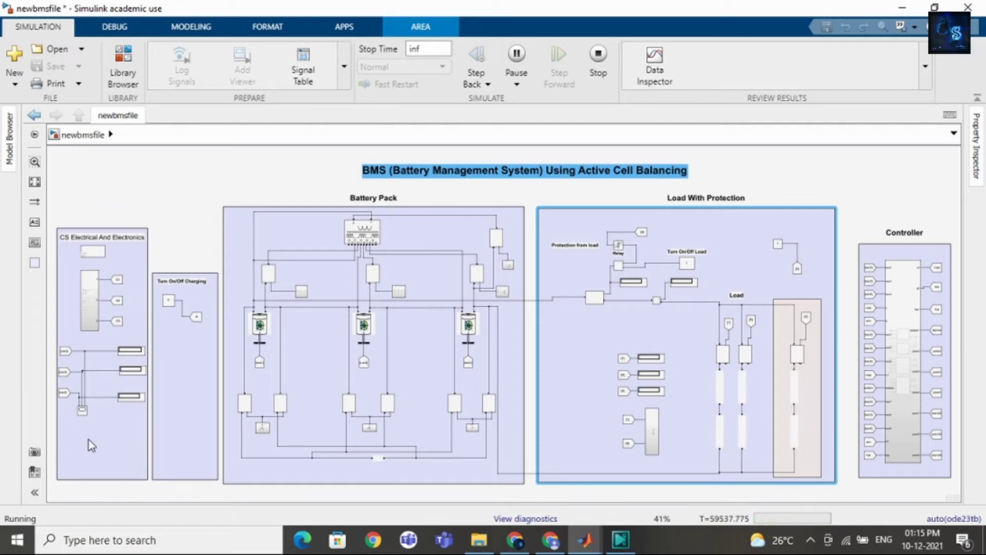
scroll(72, 419, up, 3)
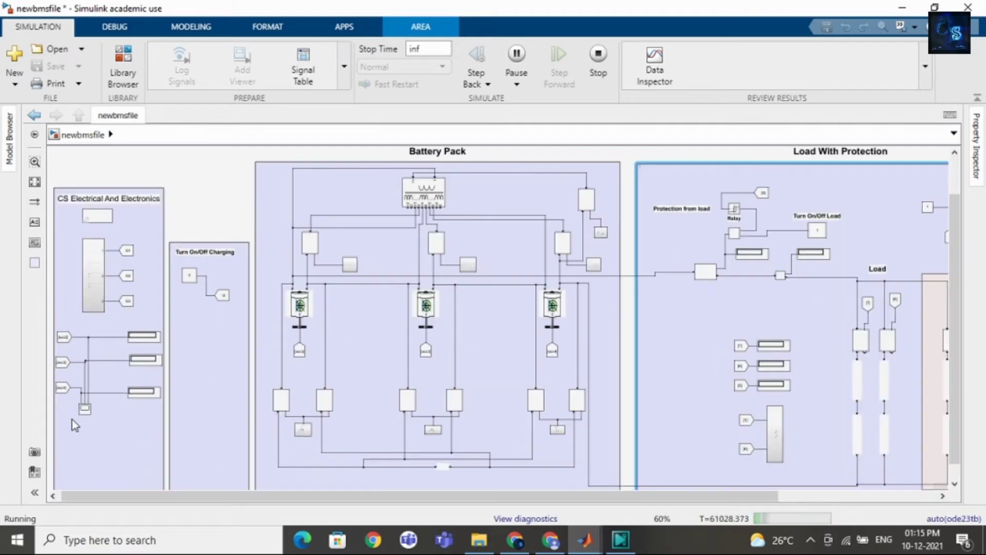
scroll(72, 419, up, 1)
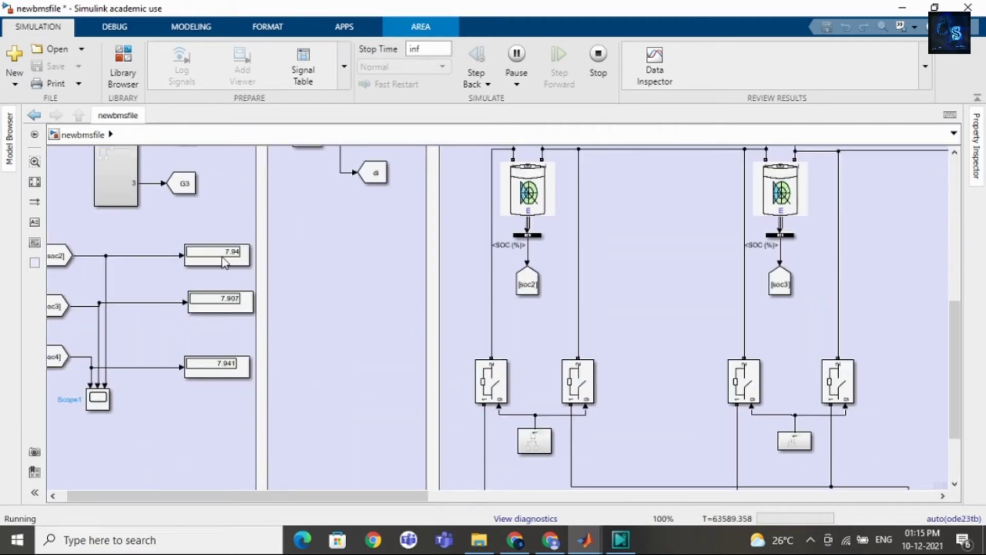
- Open the SOC scope, scale its axes to the three battery curves and pause the simulation
click(99, 400)
double_click(99, 399)
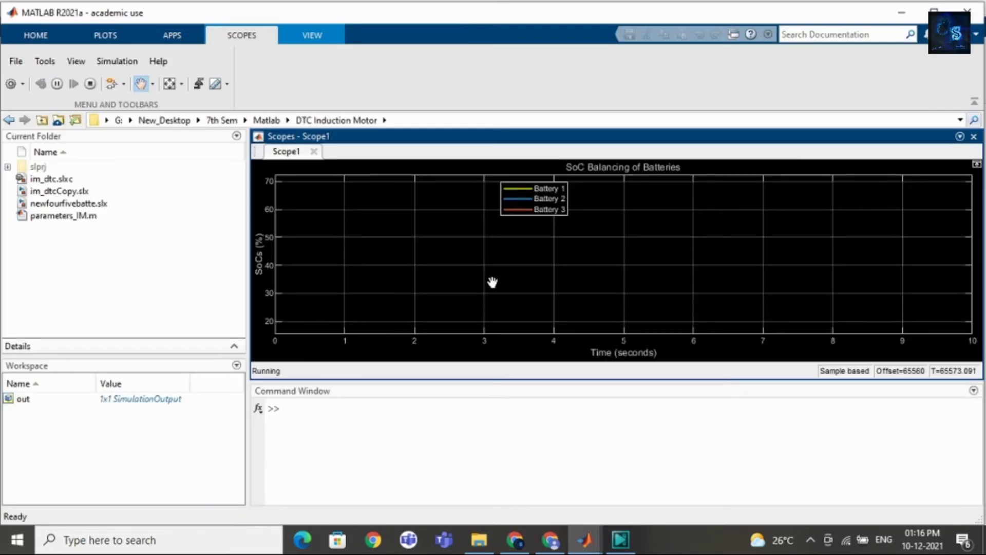
click(170, 83)
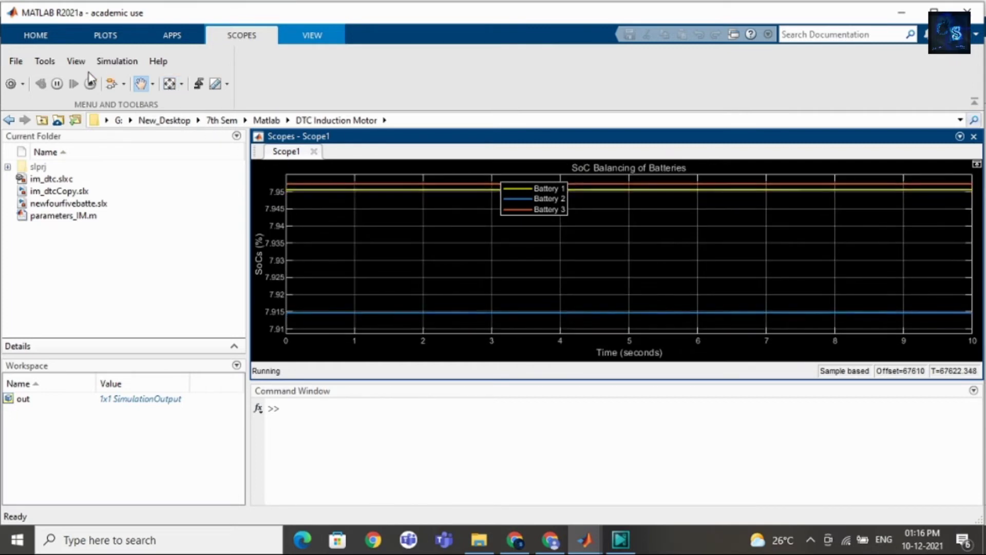
click(58, 85)
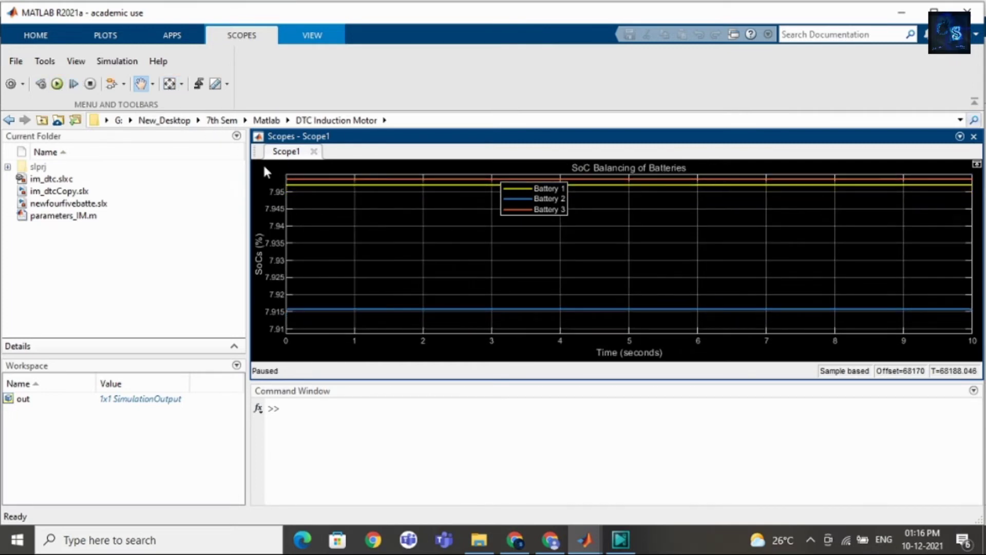
- Zoom the scope along the time axis into the initial charging stretch and examine how the three SOC curves balance
double_click(295, 198)
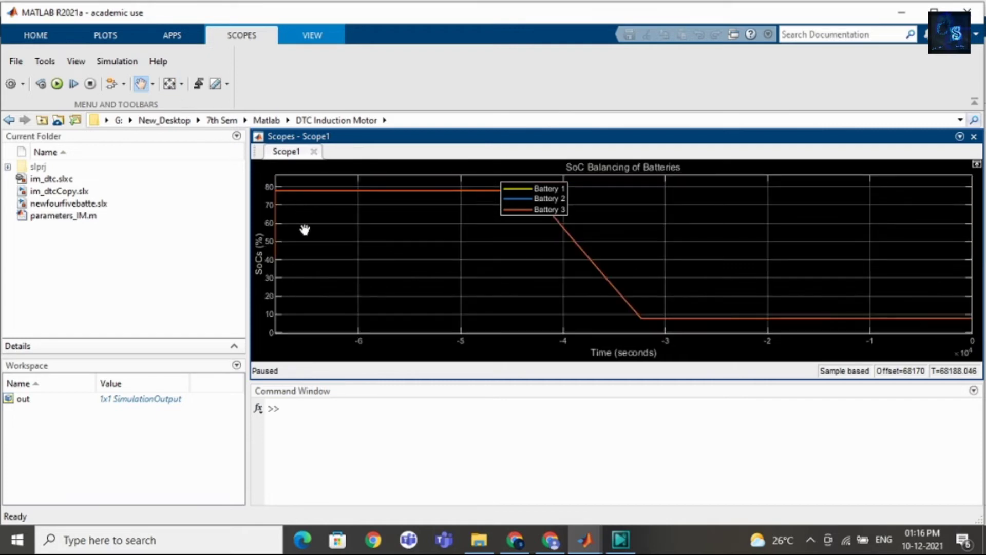
click(152, 85)
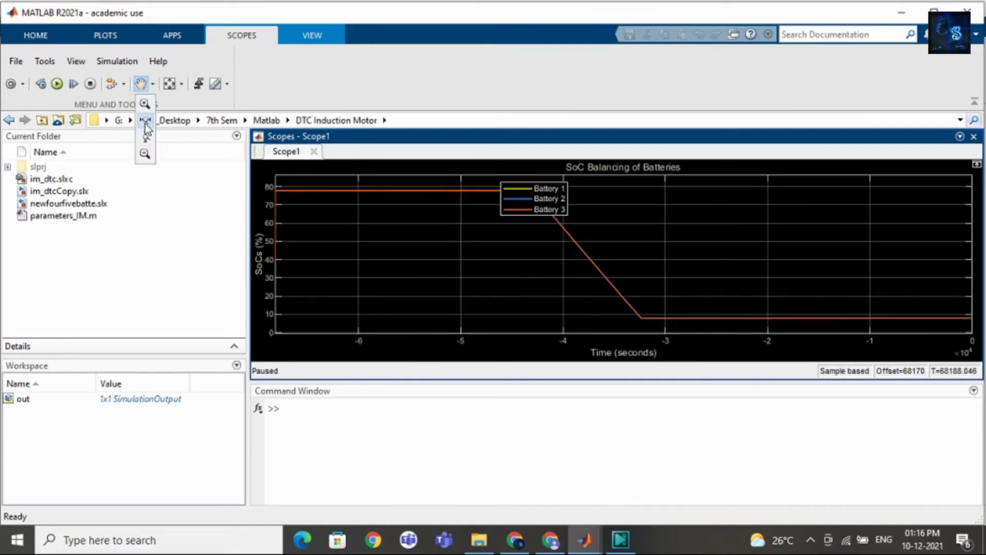
click(146, 121)
drag(285, 221, 259, 221)
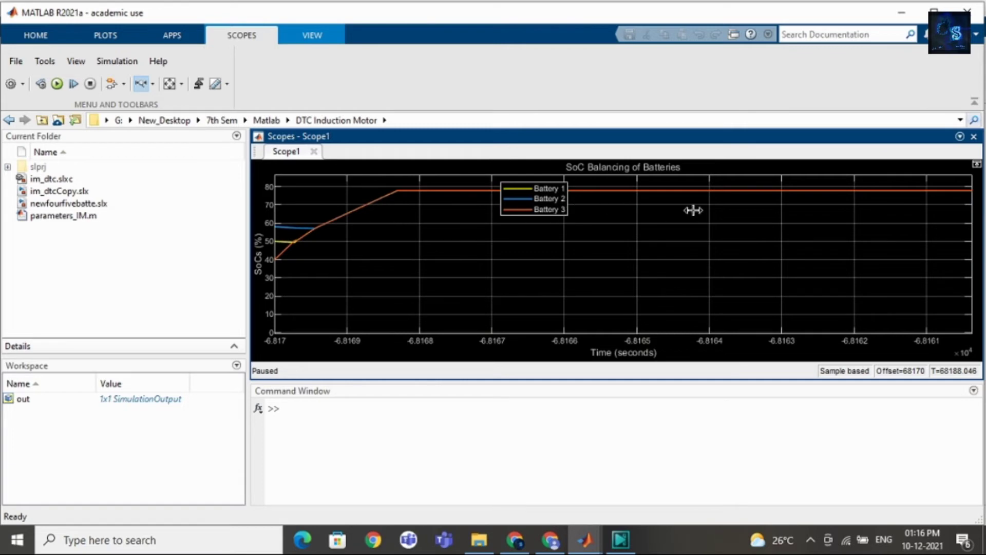
- Zoom the scope along the time axis into the discharge slope, examine the three SOC curves and restore the full view
click(171, 85)
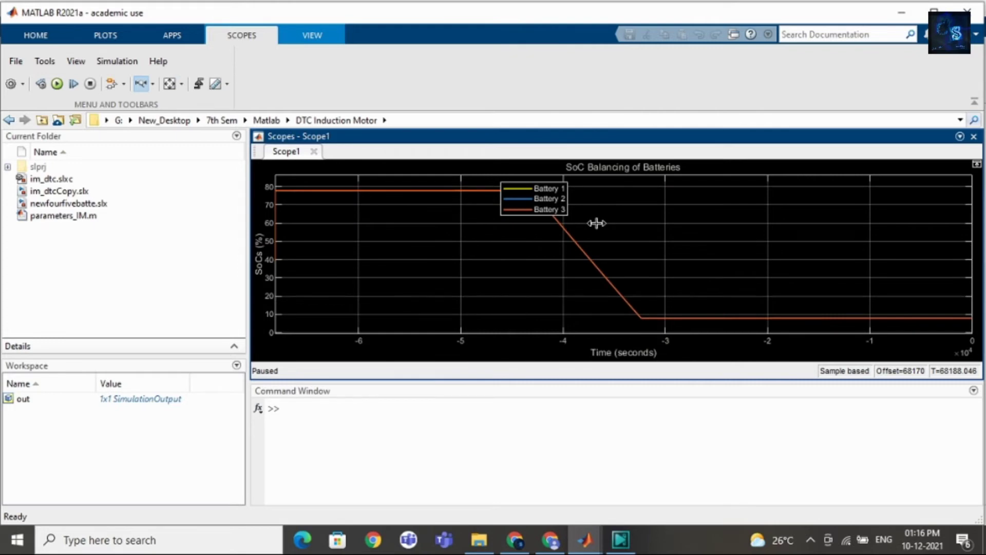
scroll(596, 223, up, 2)
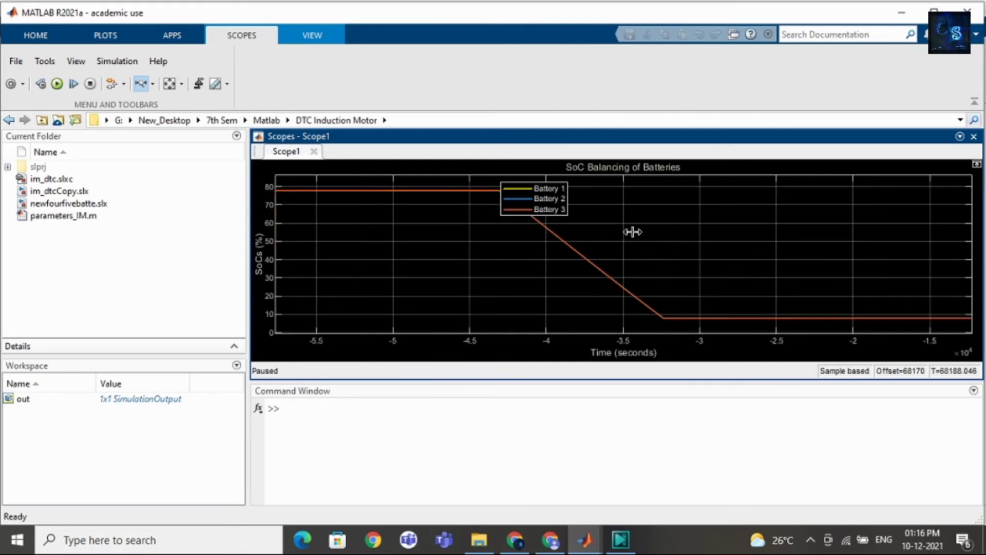
drag(633, 232, 651, 247)
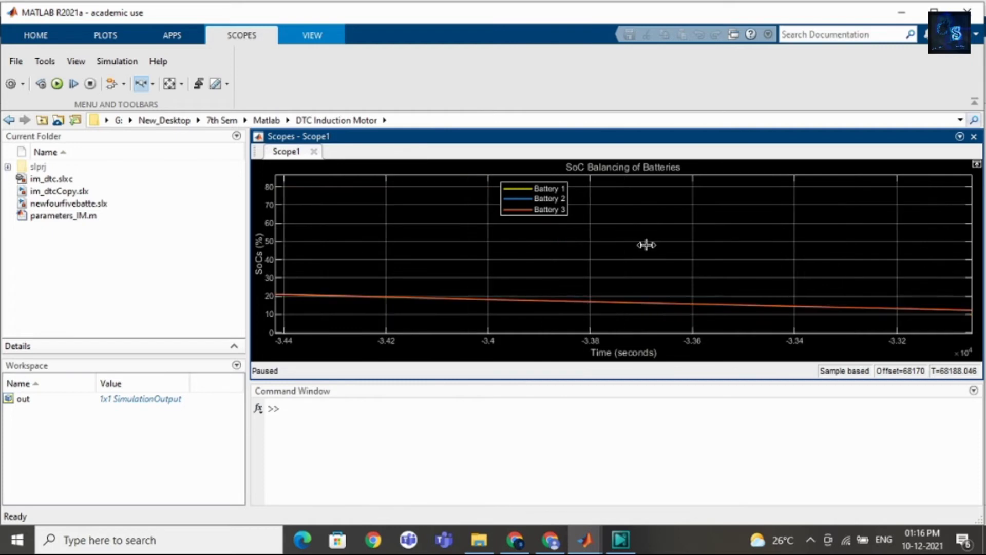
click(169, 83)
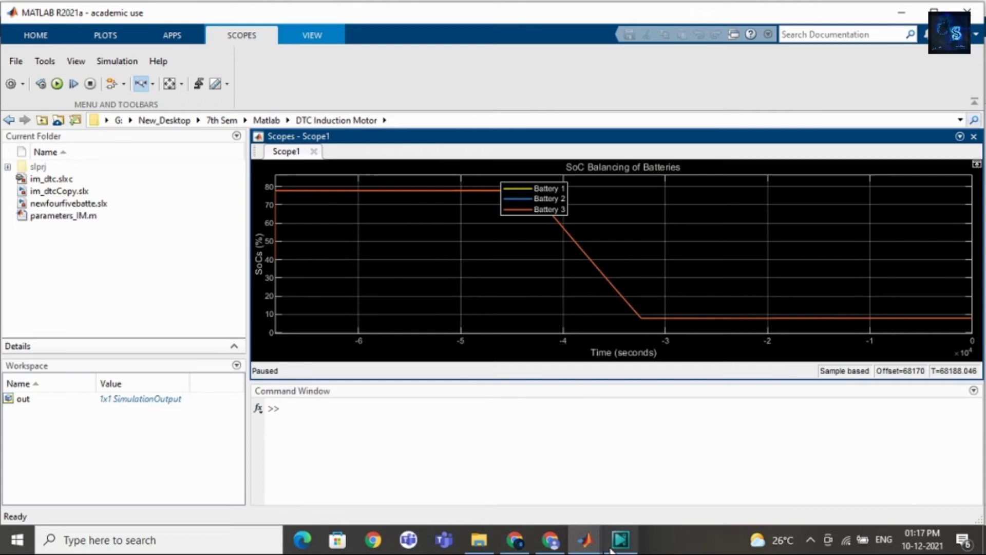
- Return to the newbmsfile model, stop the paused simulation, run it again from the start and view the cell SOC displays up close
mouse_move(586, 539)
click(671, 467)
click(598, 54)
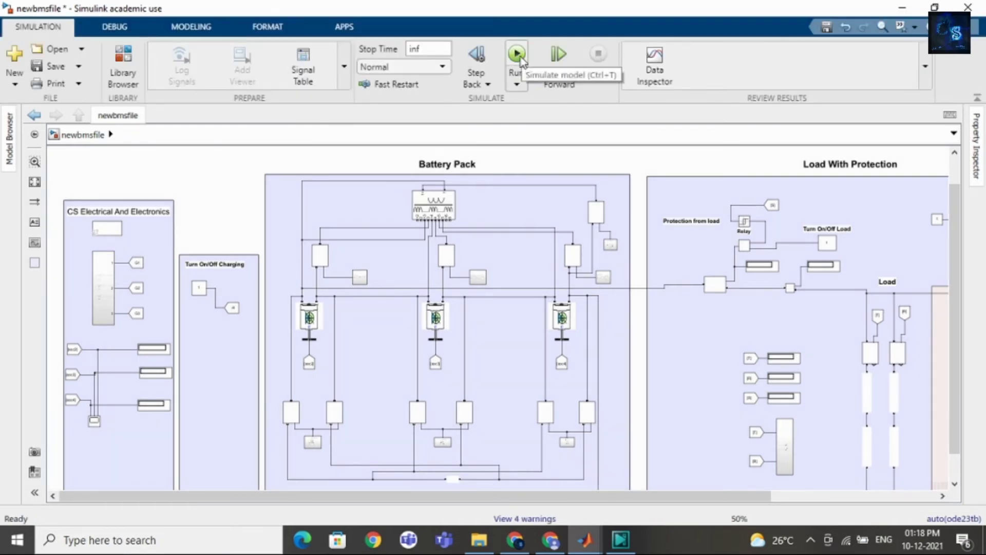
click(518, 56)
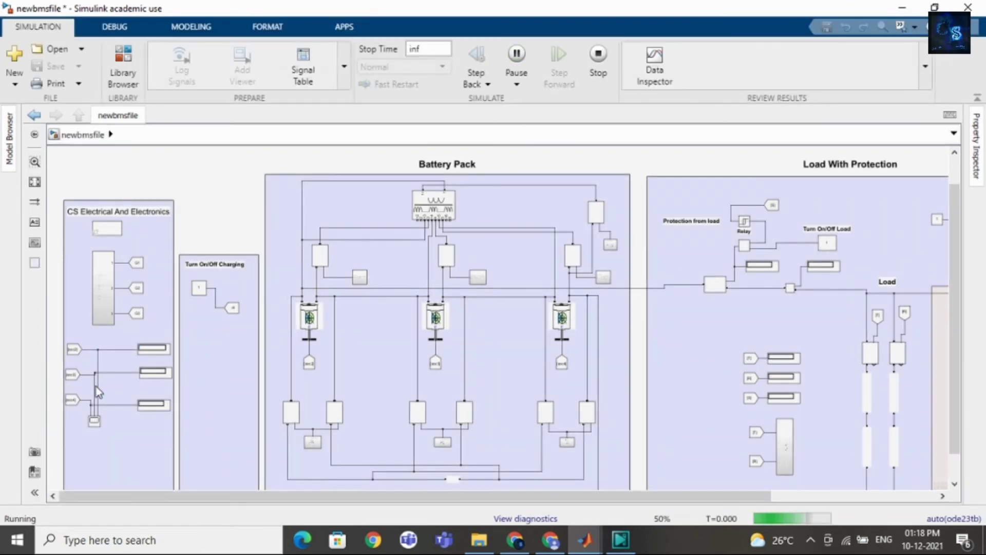
scroll(98, 392, up, 5)
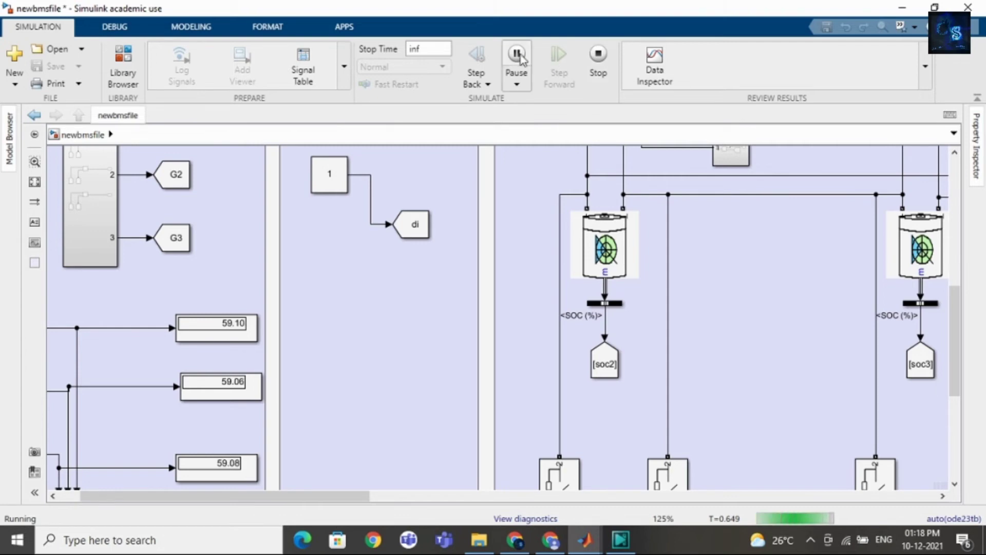
- Set the Turn On/Off Charging constant to 0
double_click(326, 170)
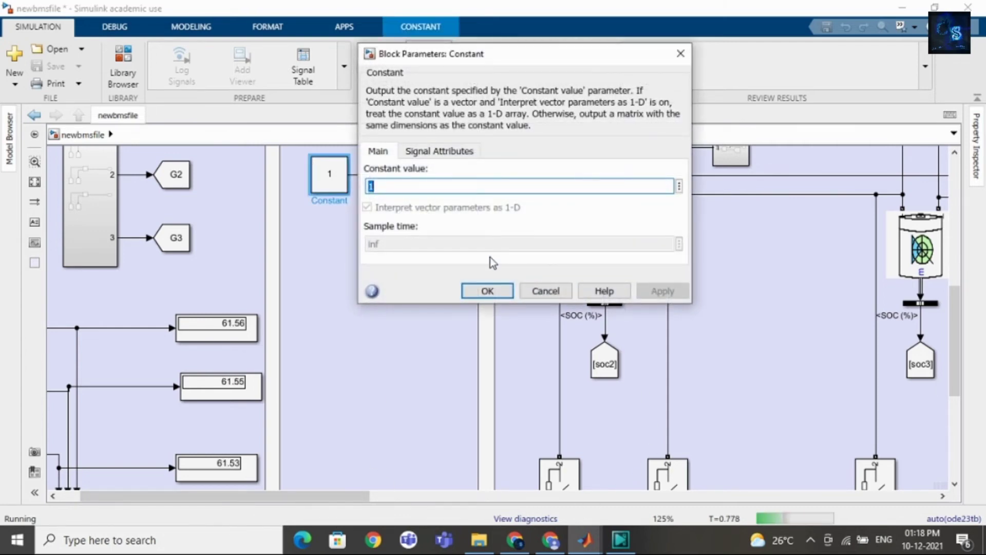
text(0)
click(497, 292)
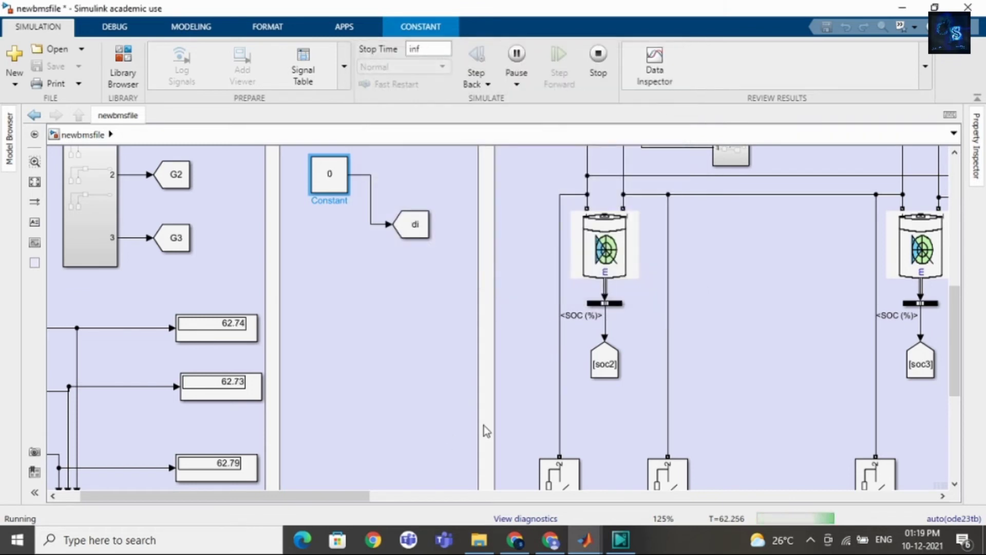
- Set the constant feeding the [S] tag in the Load With Protection area to 0
drag(359, 495, 828, 464)
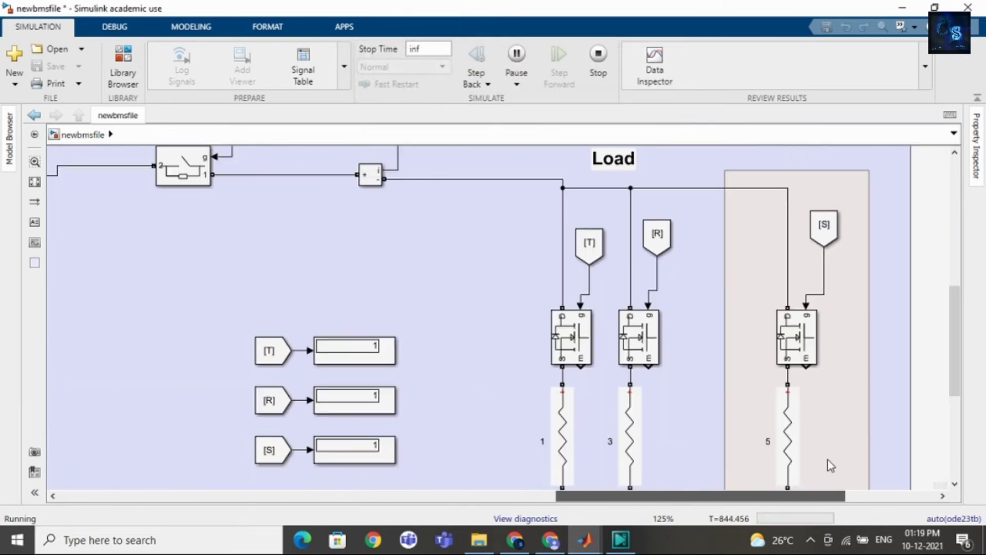
drag(952, 340, 953, 270)
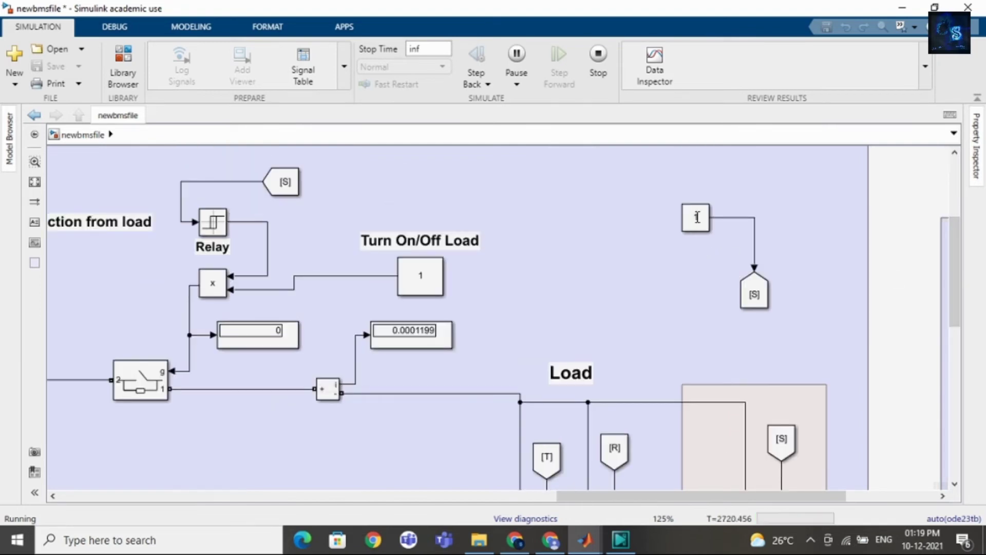
double_click(695, 217)
text(0)
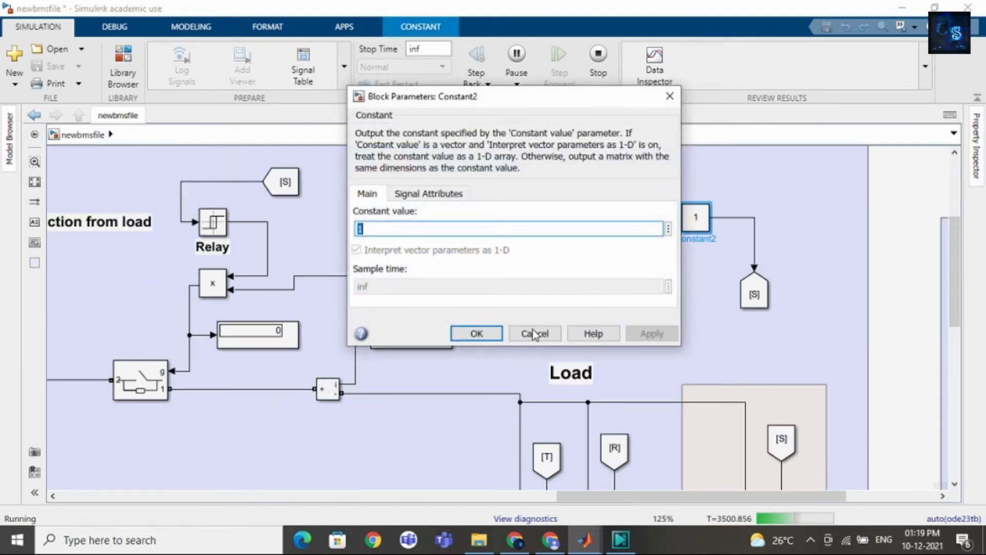
click(475, 337)
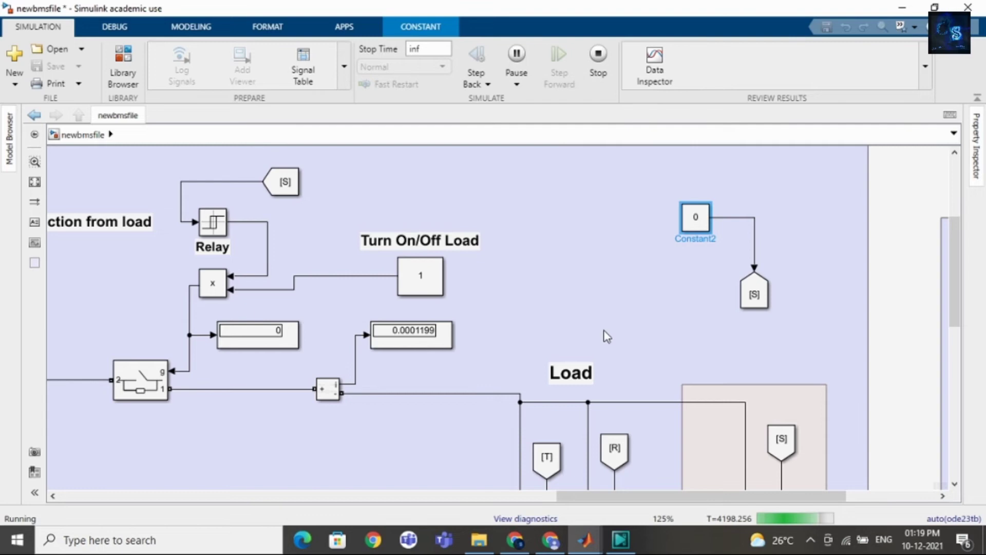
- Check the value of the Turn On/Off Load constant in its block parameters
click(407, 281)
double_click(408, 280)
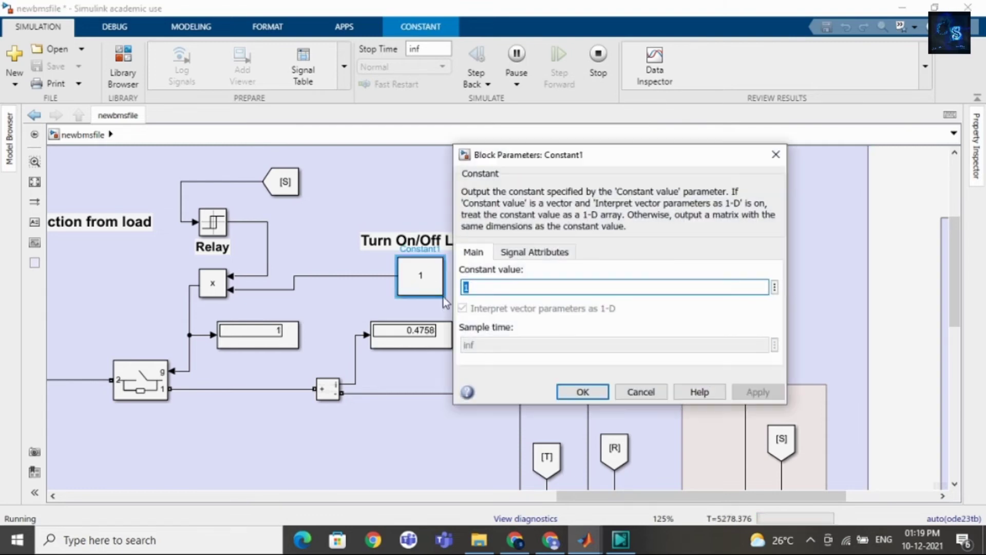
click(582, 392)
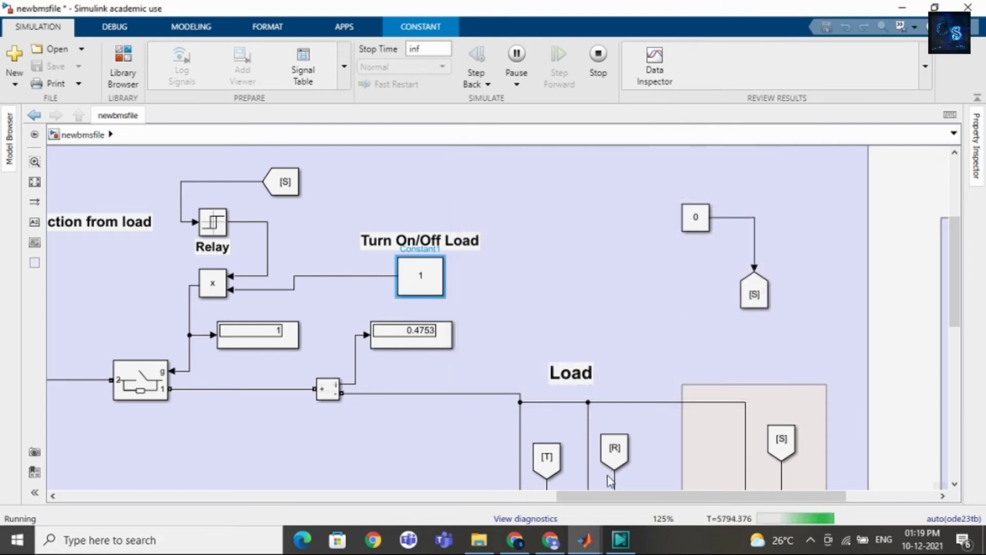
- Pause the simulation during discharge and inspect the cell SOC displays and the load's switch signal and current displays
scroll(627, 261, left, 15)
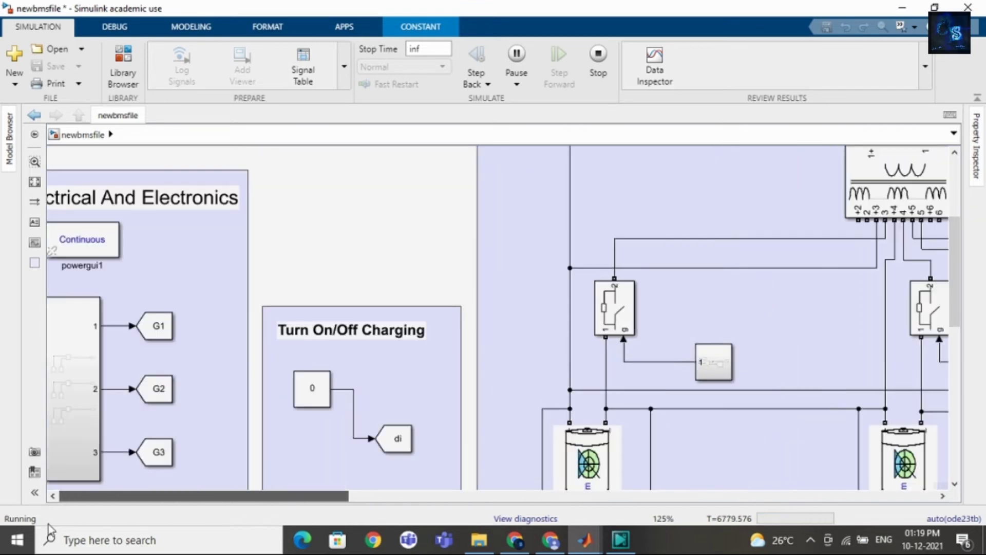
scroll(627, 261, down, 1)
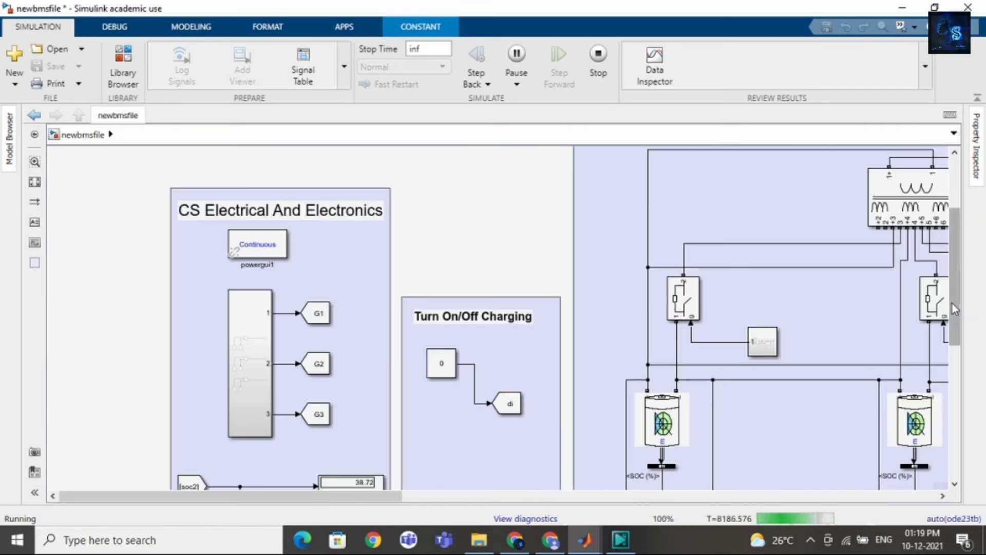
scroll(630, 205, down, 3)
click(518, 56)
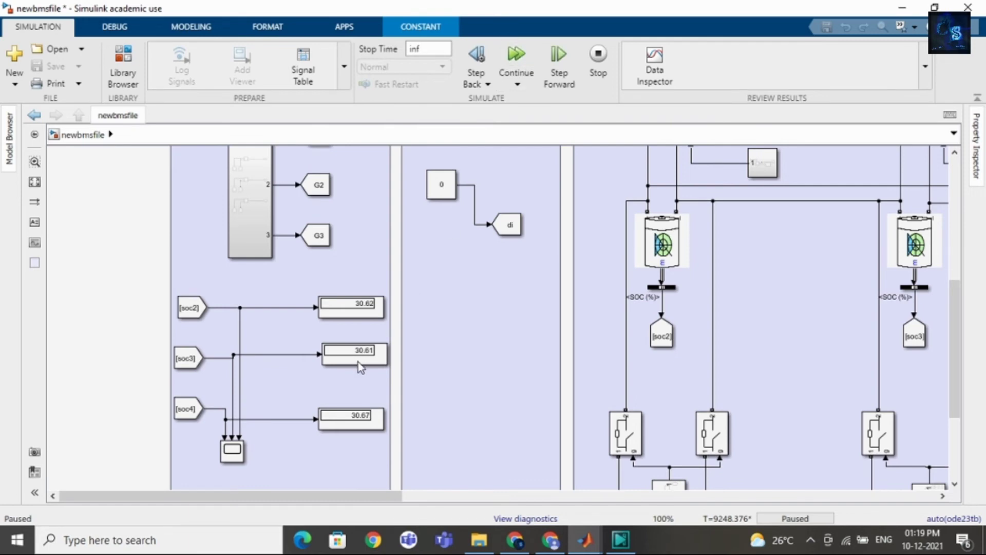
drag(380, 496, 800, 458)
drag(955, 373, 965, 308)
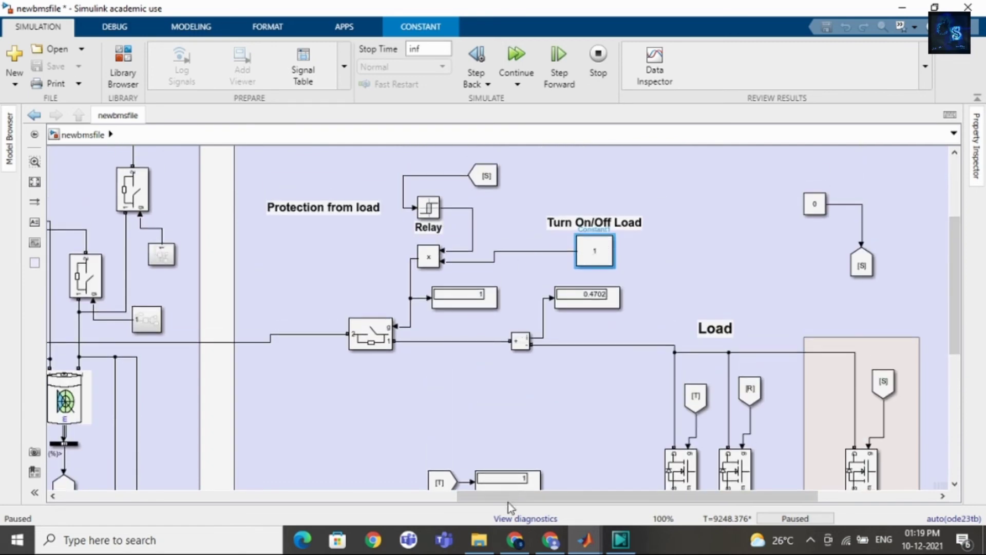
- Resume the discharge simulation briefly while watching the three cell SOC displays, and pause it again
drag(508, 498, 97, 493)
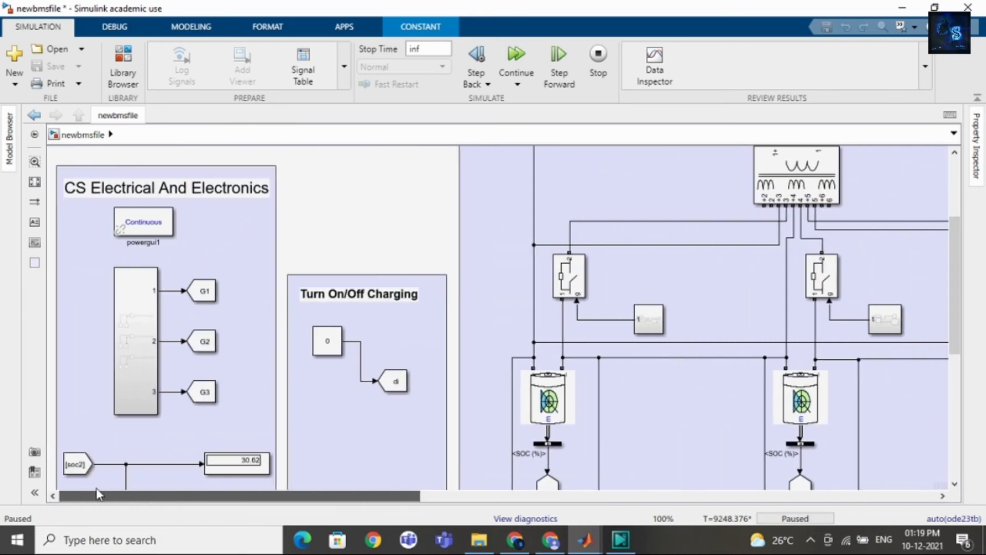
drag(962, 282, 961, 340)
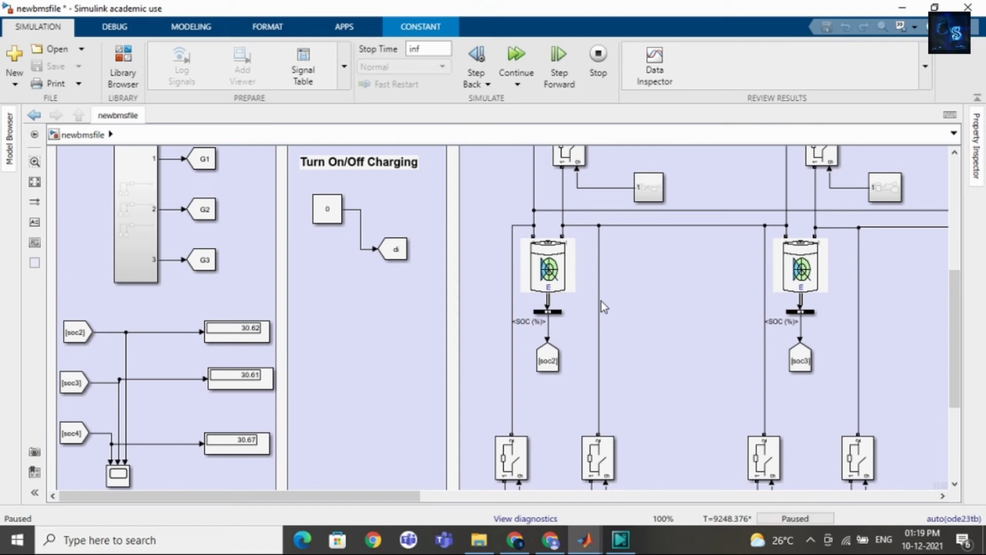
click(508, 57)
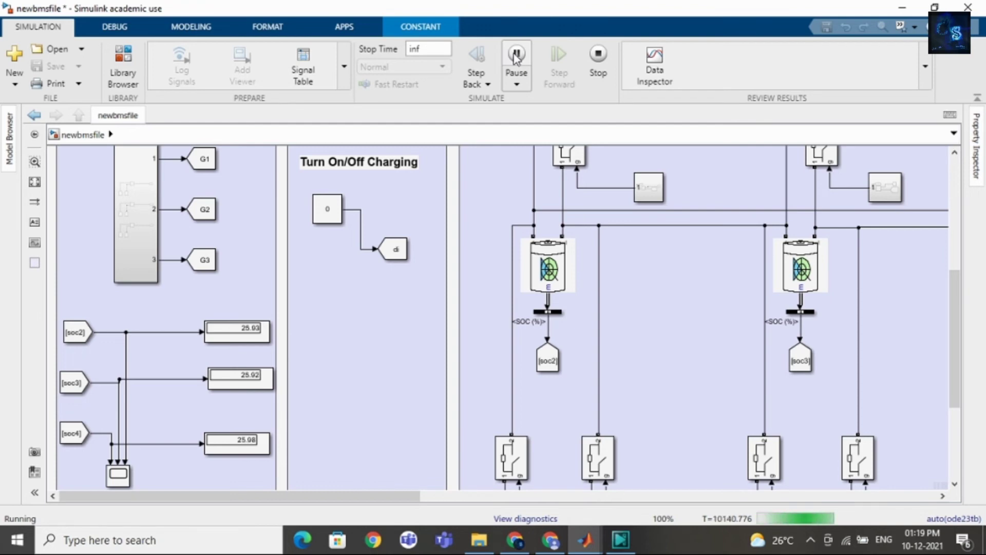
click(515, 55)
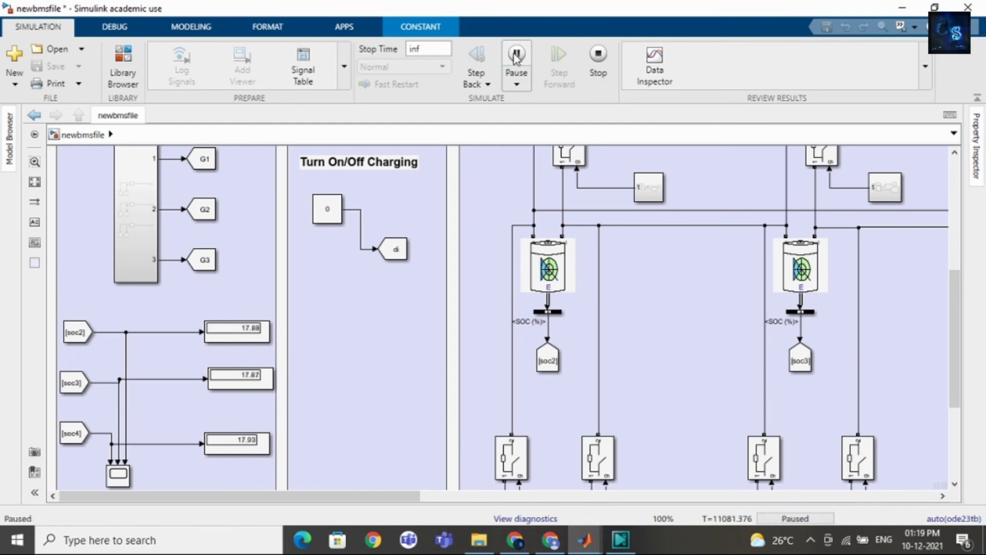
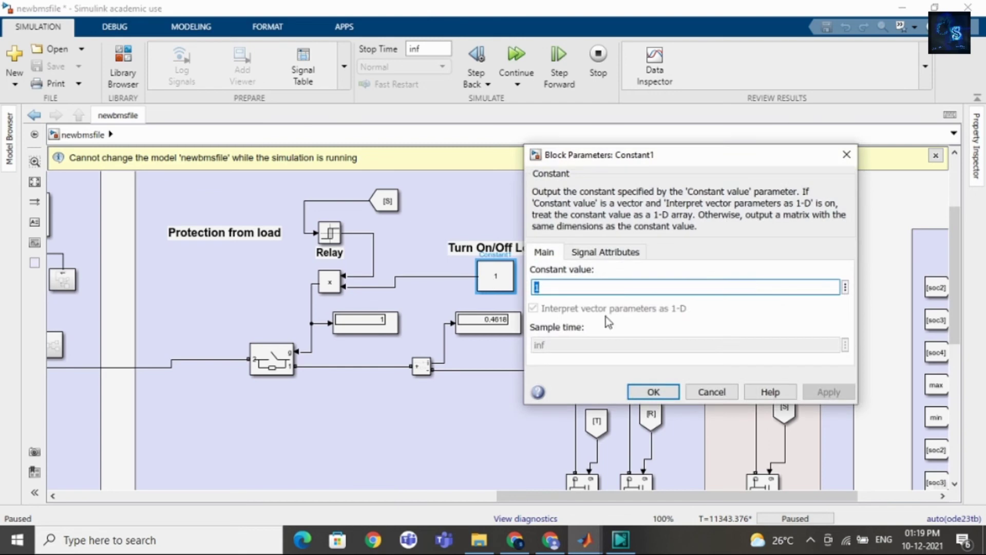
- Set the Turn On/Off Load constant to 0 and the Turn On/Off Charging constant to 1
text(0)
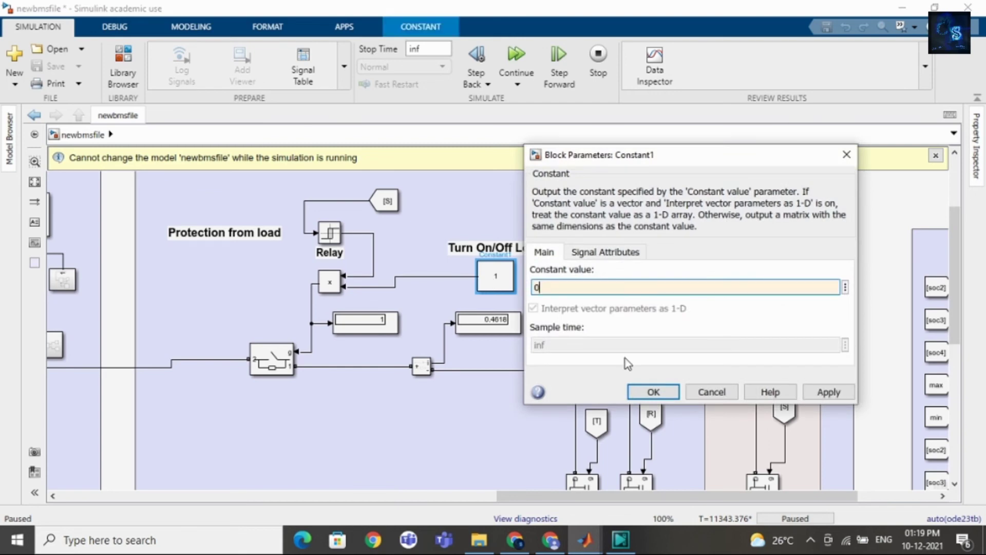
click(653, 391)
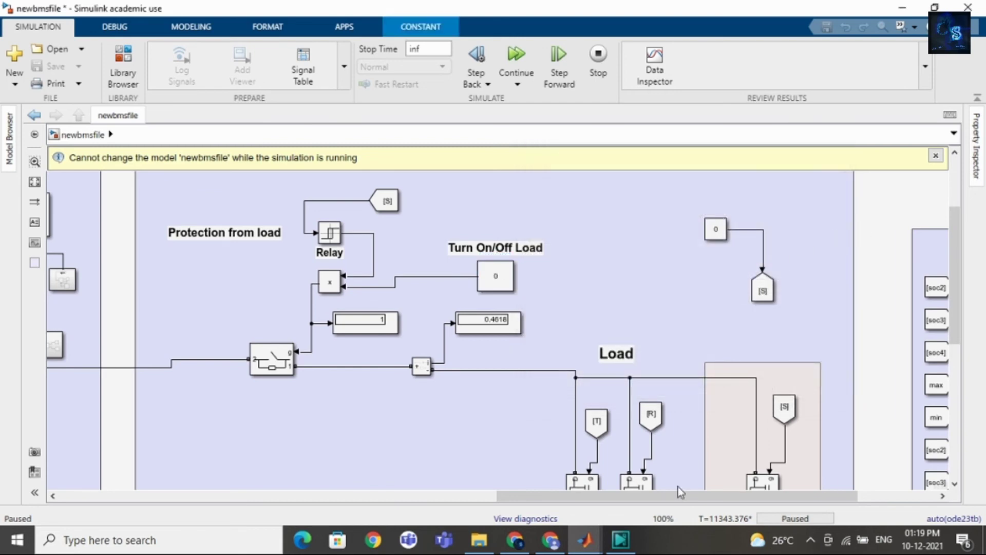
drag(584, 496, 70, 503)
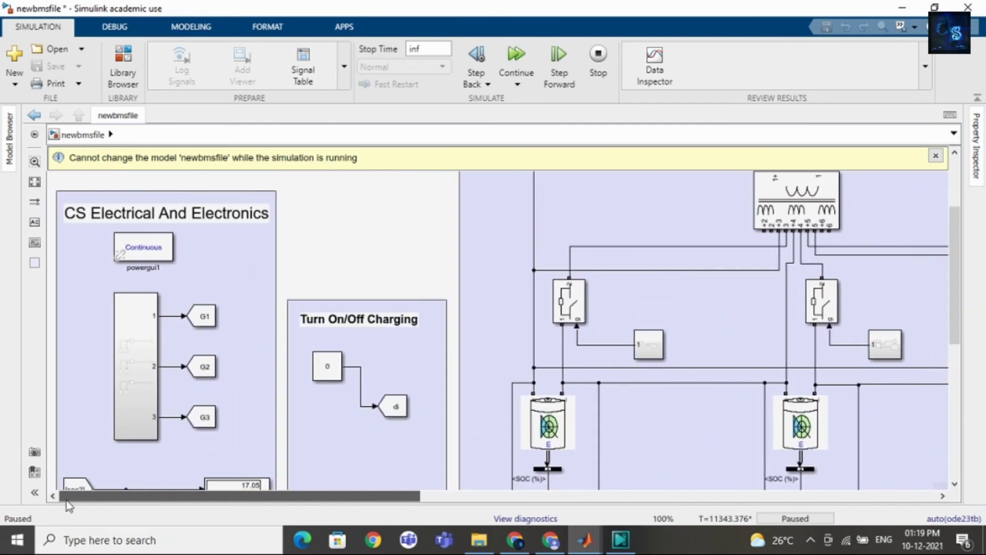
double_click(336, 371)
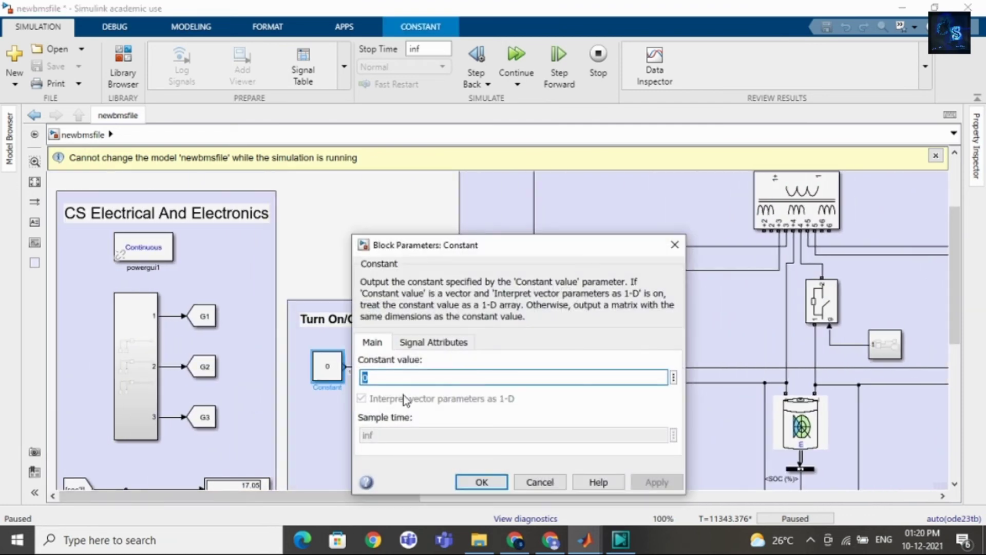
text(1)
click(479, 483)
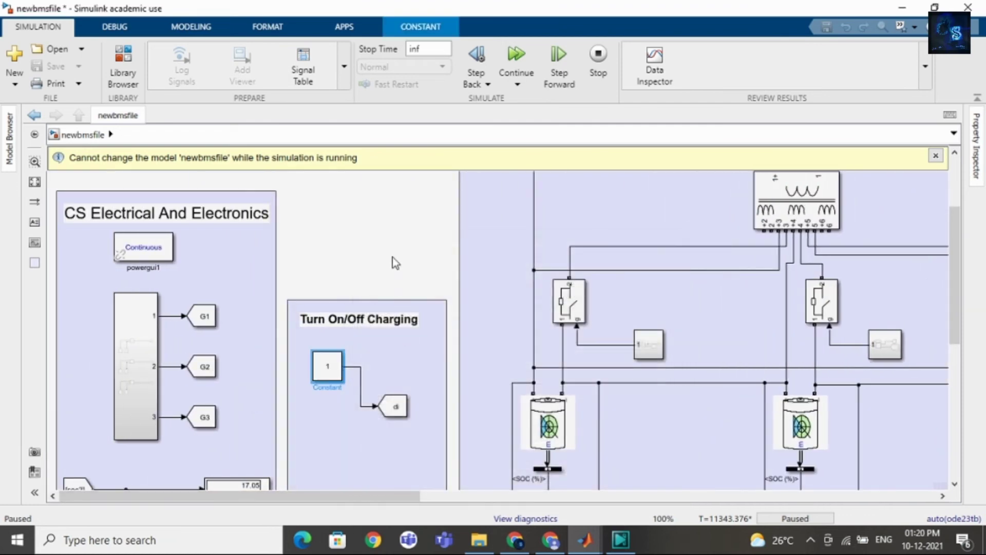
- Resume the simulation with charging turned on and watch the three cell SOC displays
click(393, 262)
drag(956, 285, 956, 365)
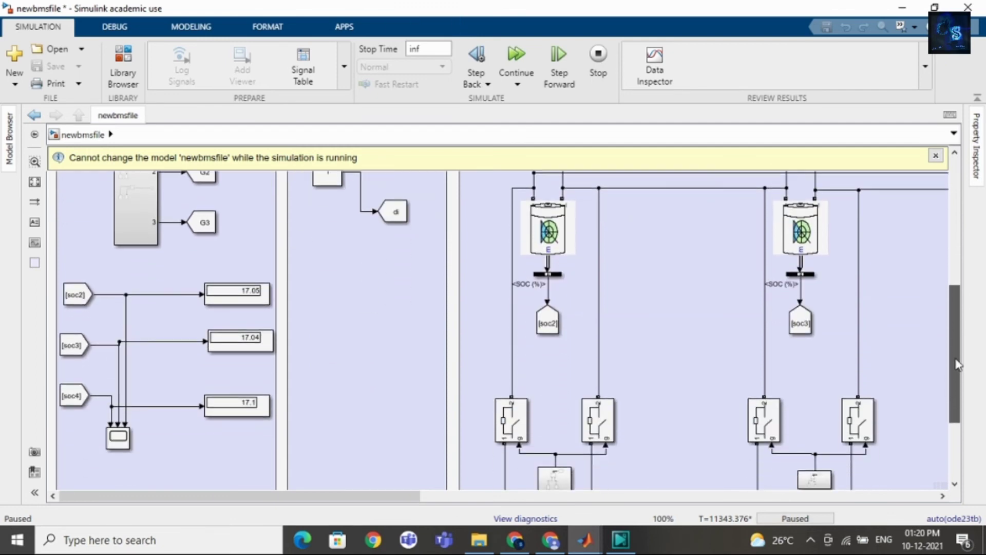
click(512, 58)
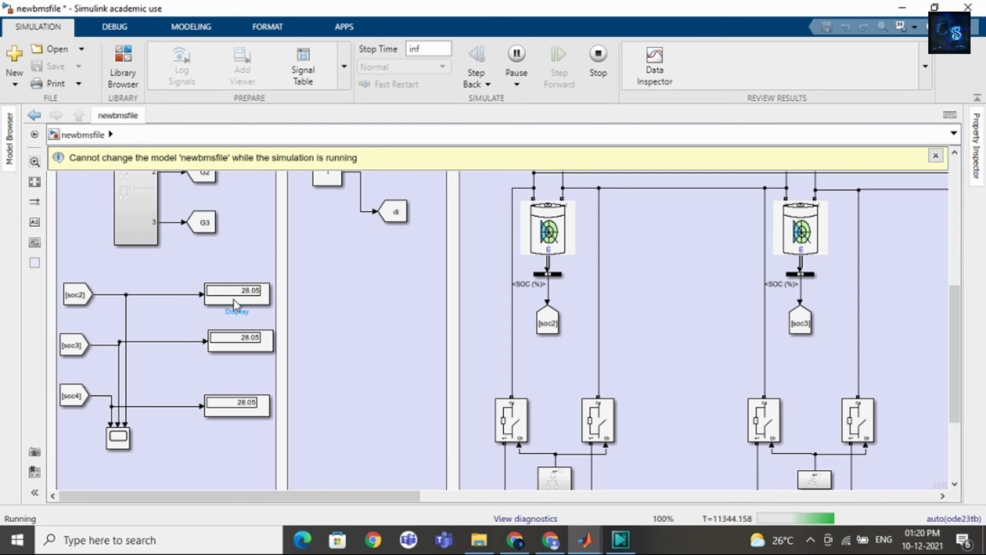
- Open the scope of the three cell SOC signals and scale its axes to fit the charging curves
double_click(119, 439)
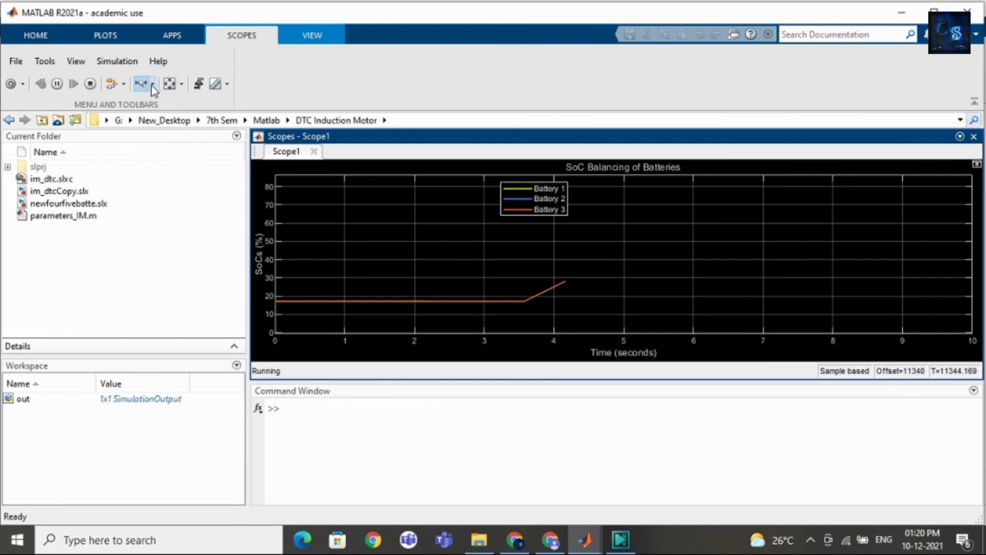
click(170, 85)
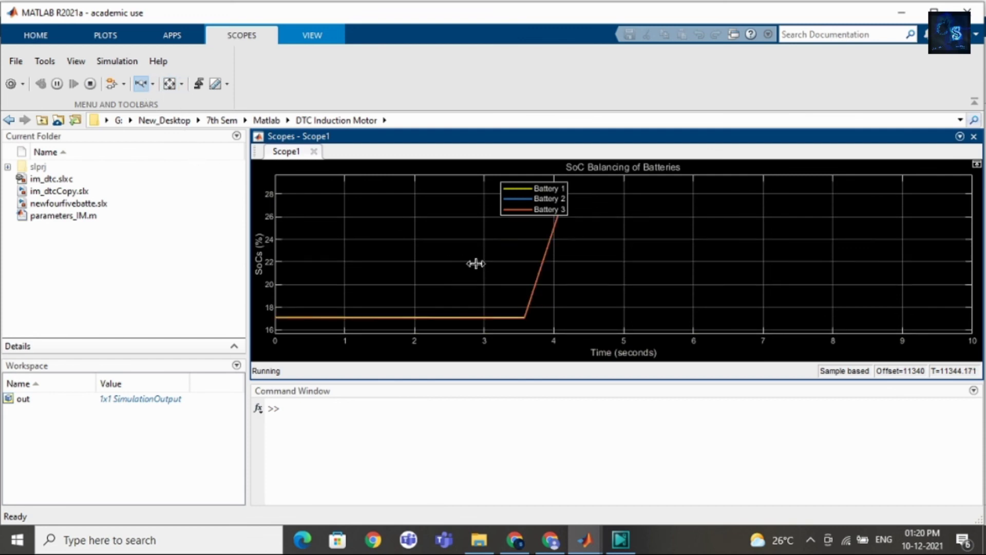
- Stop the simulation and return to the newbmsfile model, fitting the whole diagram in view and dismissing the notification
click(90, 84)
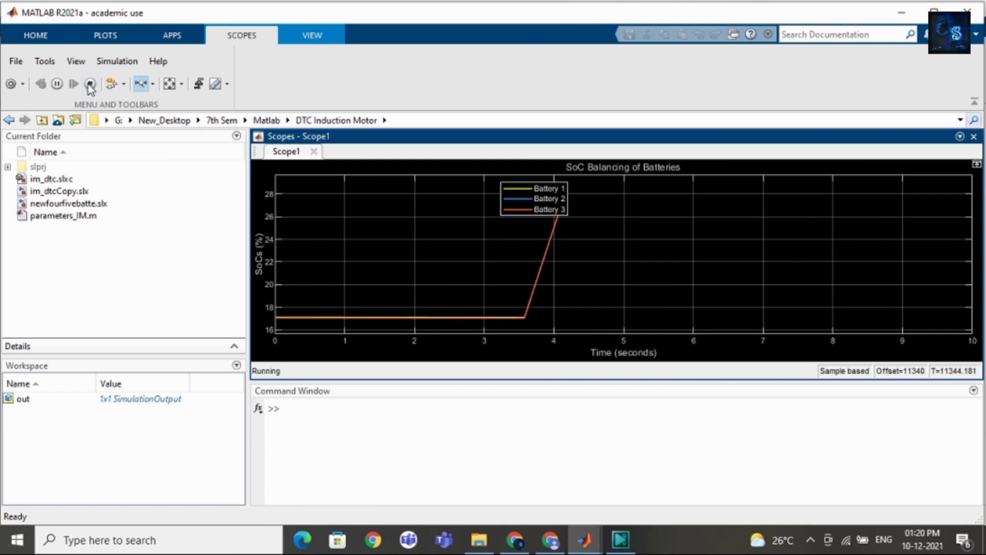
click(584, 551)
click(648, 493)
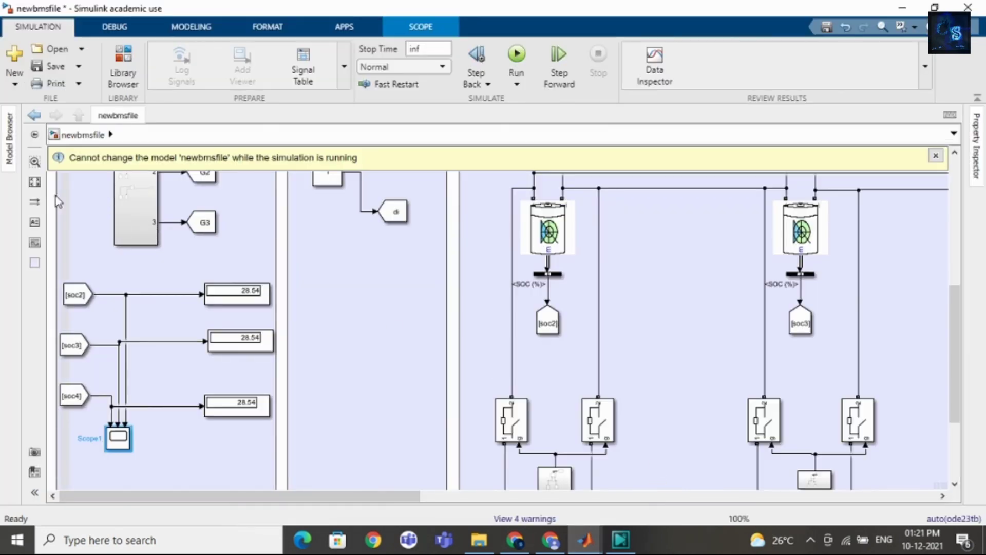
click(35, 184)
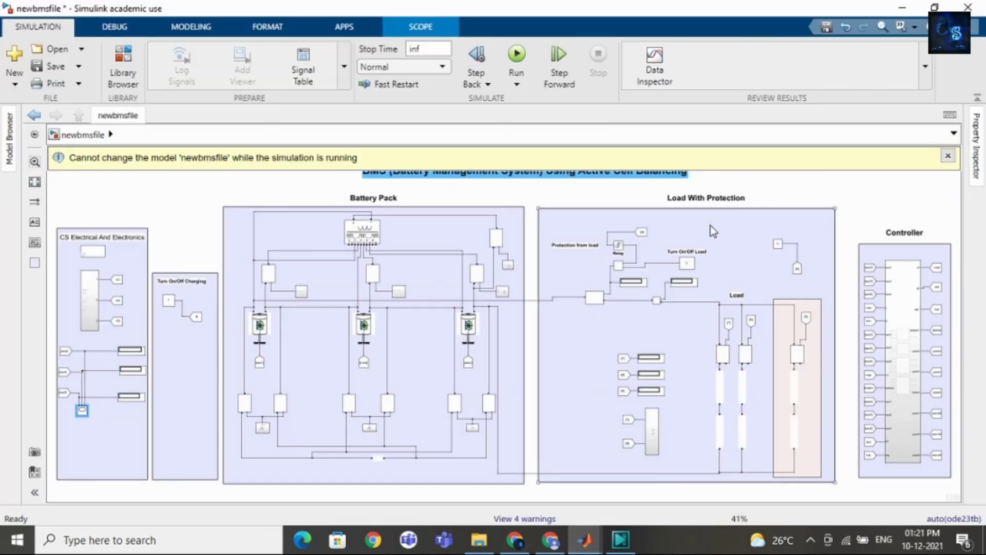
click(948, 155)
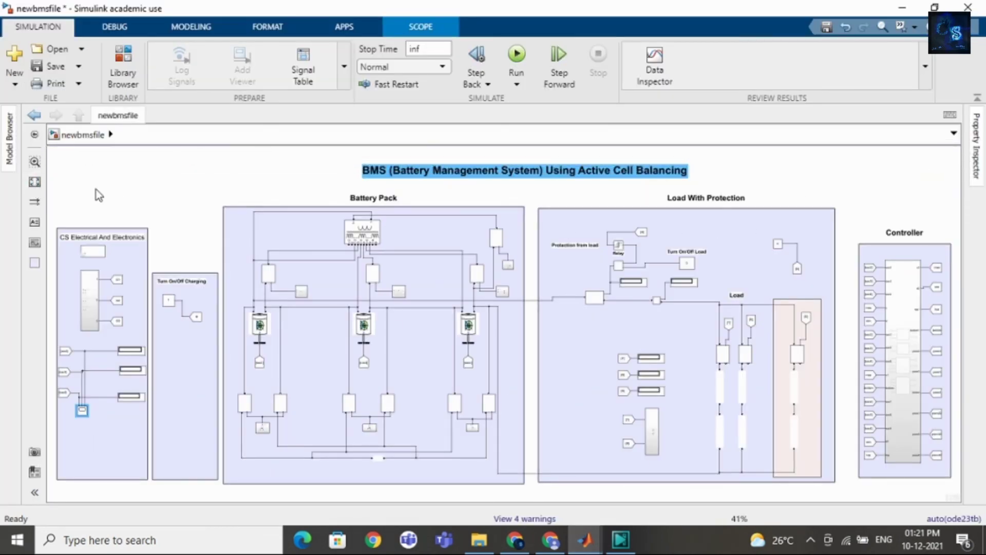